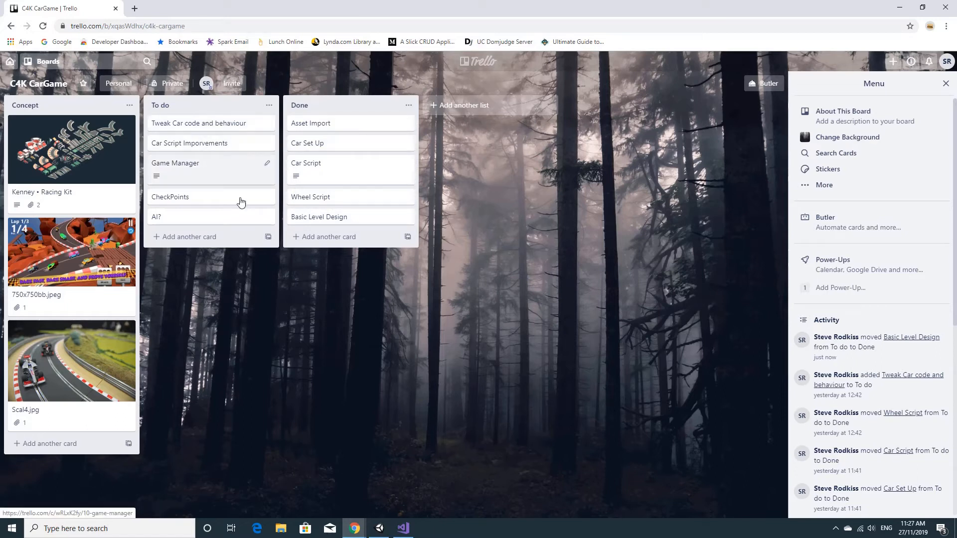
Step: Add a card titled "Camera Control" to the To do list and move it to the top of that list
{"action": "left_click", "coordinate": [212, 239]}
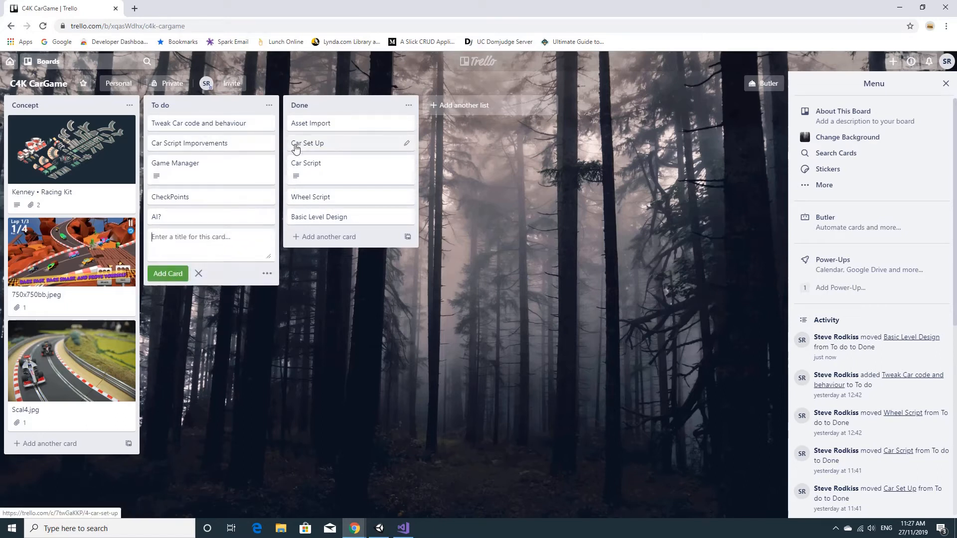
{"action": "type", "text": "Camera Conto"}
{"action": "type", "text": "ol"}
{"action": "key", "text": "Return"}
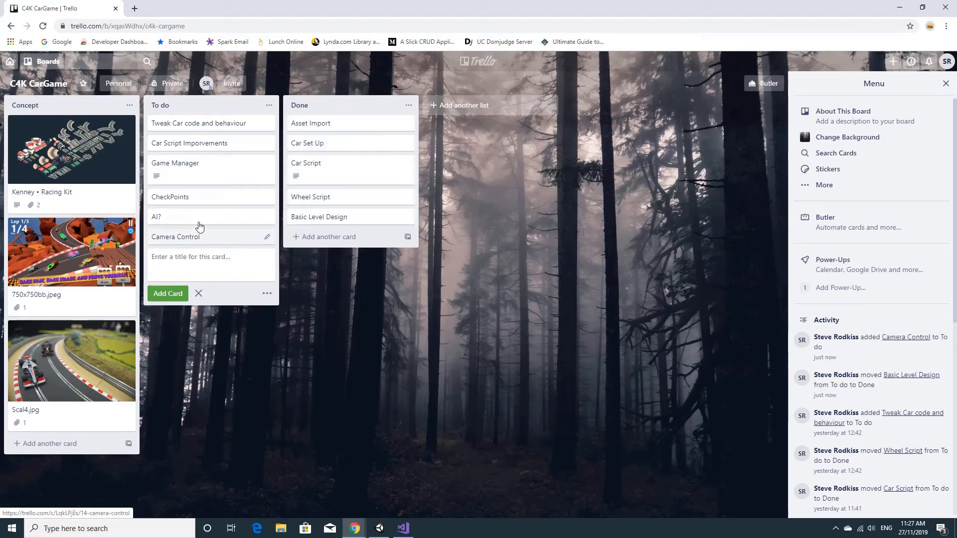
{"action": "left_click_drag", "start_coordinate": [199, 228], "coordinate": [196, 132]}
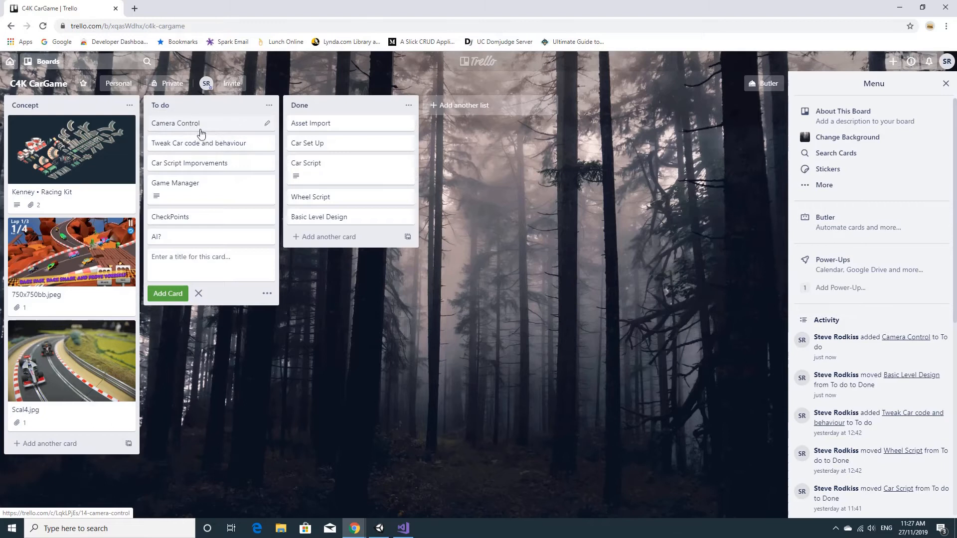
Step: Switch to the Unity editor and examine the track around the start line and the seam beside the selected bump road piece
{"action": "left_click", "coordinate": [898, 11]}
{"action": "left_click", "coordinate": [898, 9]}
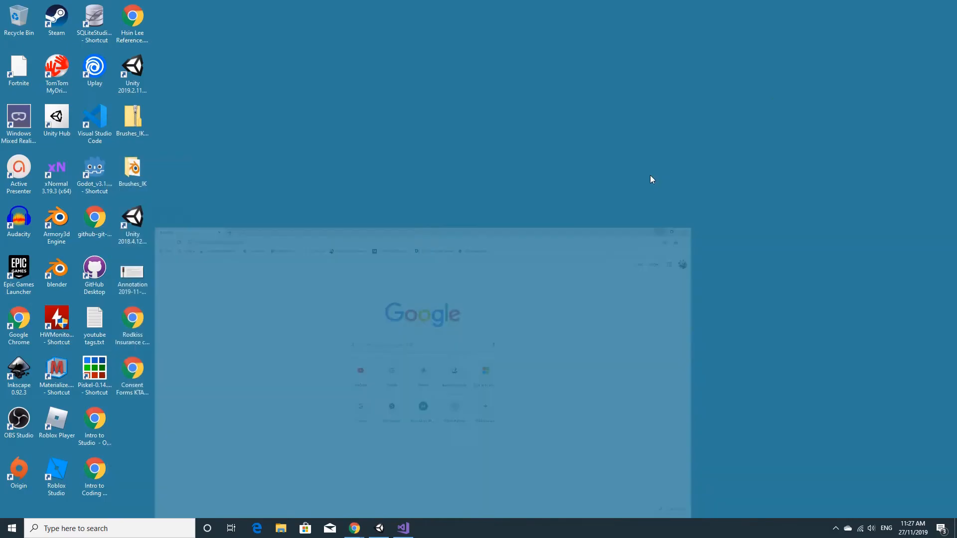
{"action": "left_click", "coordinate": [379, 528]}
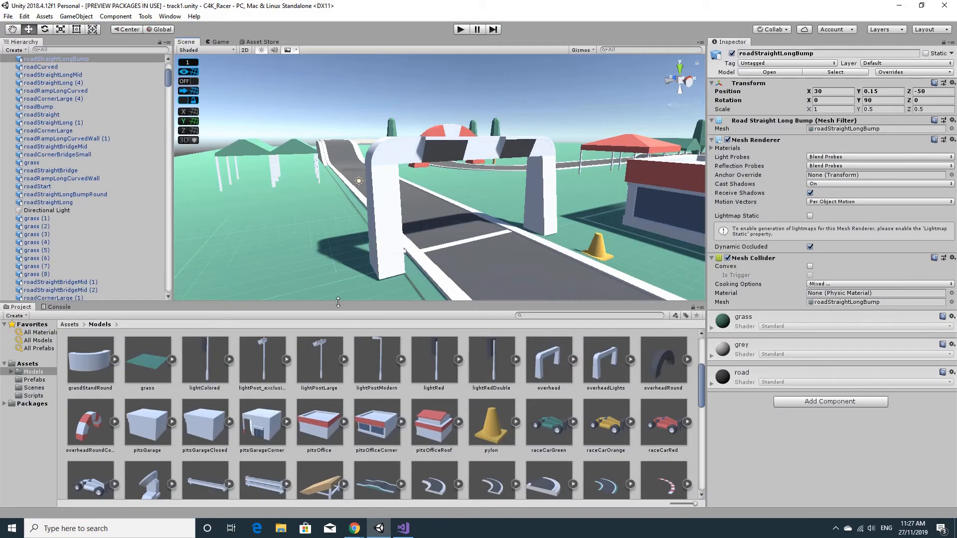
{"action": "right_click_drag", "start_coordinate": [283, 226], "coordinate": [406, 245]}
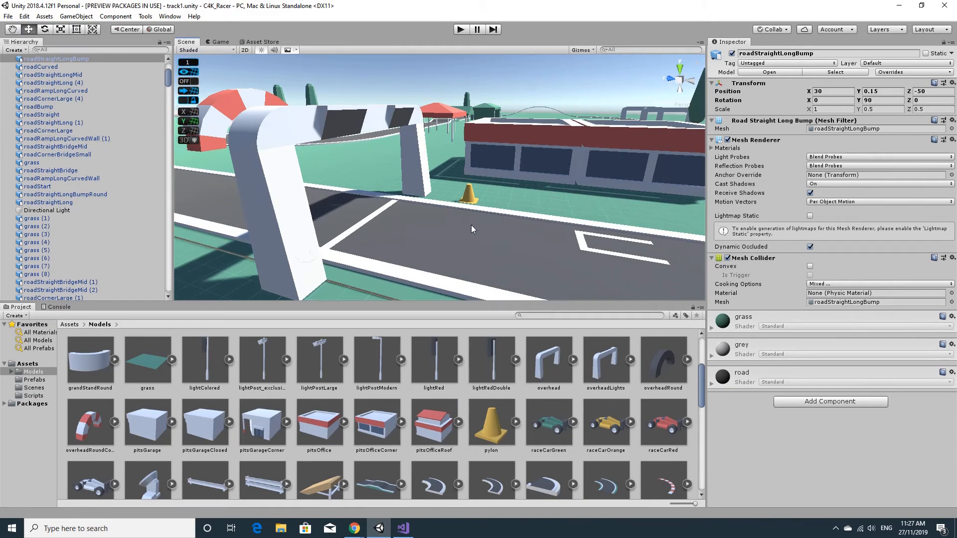
{"action": "right_click_drag", "start_coordinate": [389, 219], "coordinate": [430, 228]}
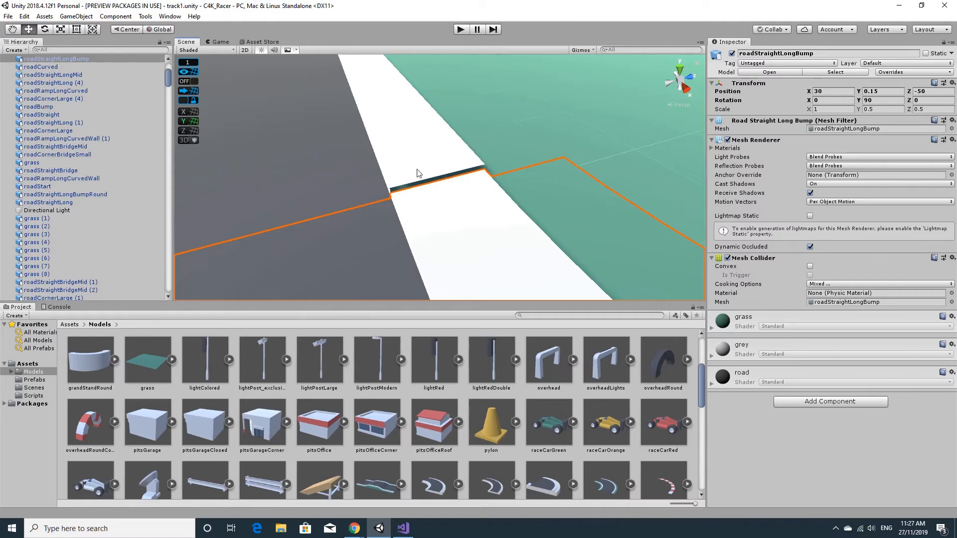
{"action": "right_click_drag", "start_coordinate": [411, 205], "coordinate": [541, 182]}
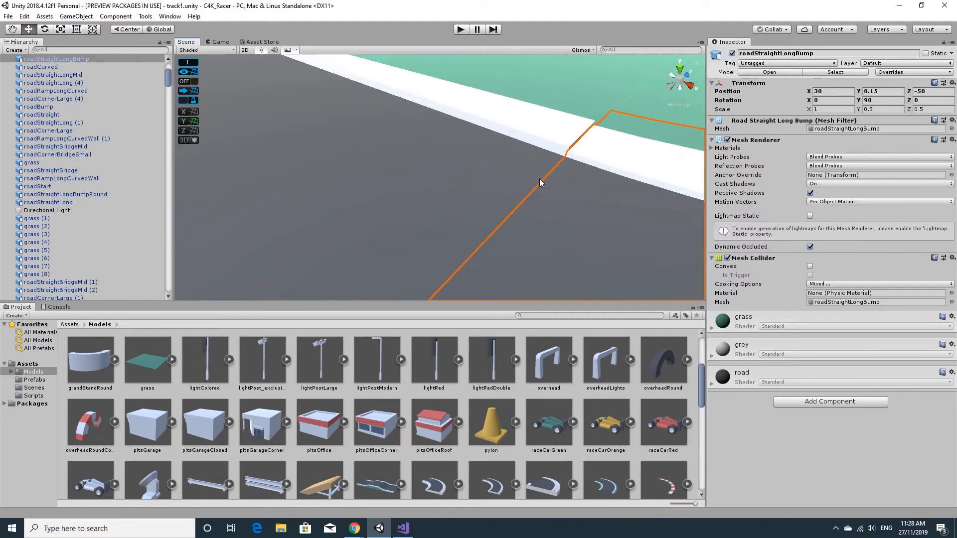
{"action": "right_click_drag", "start_coordinate": [483, 241], "coordinate": [668, 190]}
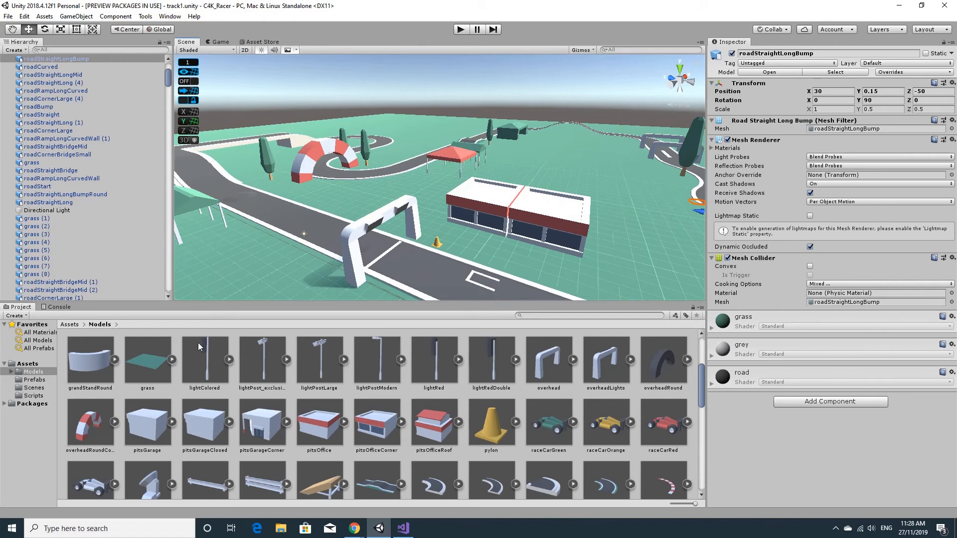
Step: Place the raceCarGreen prefab from the Prefabs folder on the road just by the start line's overhead arch
{"action": "left_click", "coordinate": [70, 325]}
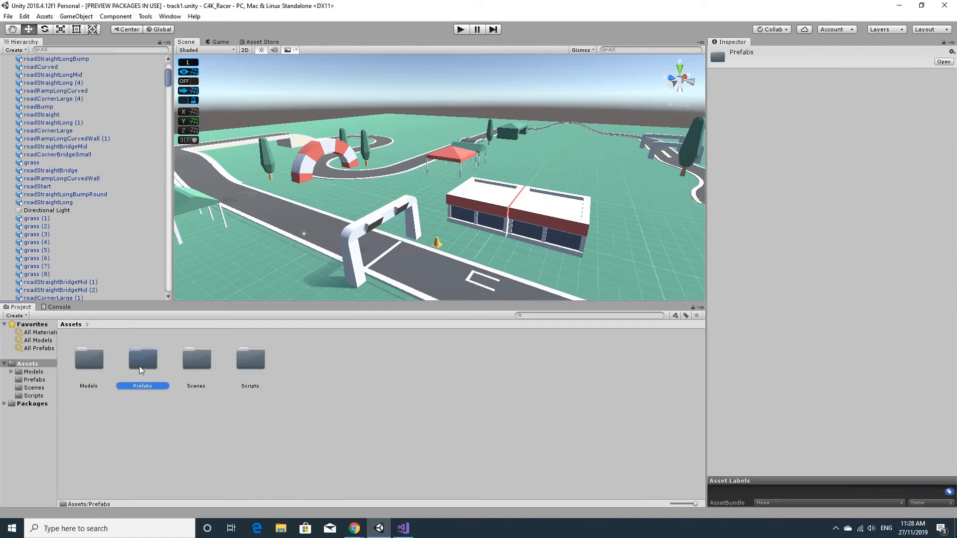
{"action": "double_click", "coordinate": [140, 366]}
{"action": "left_click_drag", "start_coordinate": [97, 360], "coordinate": [434, 277]}
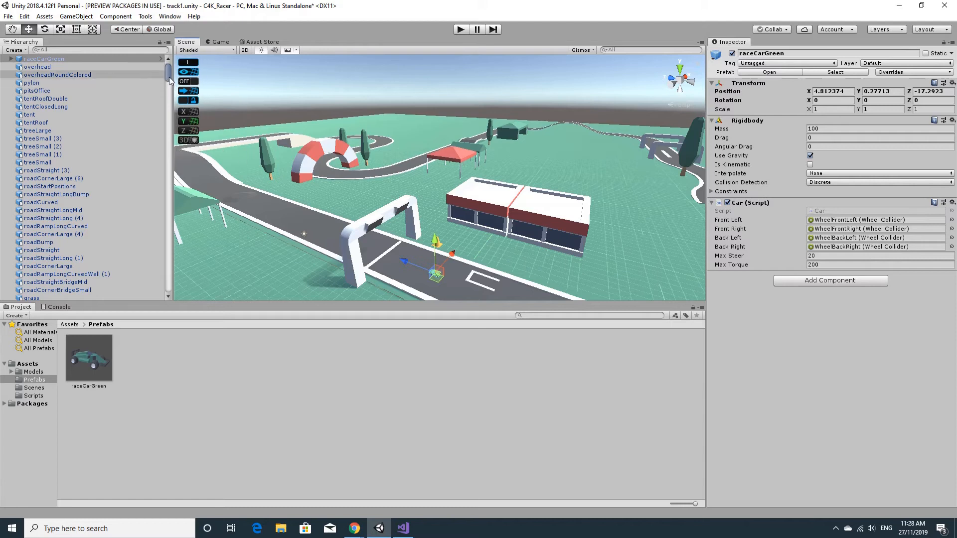
{"action": "key", "text": "d"}
{"action": "right_click_drag", "start_coordinate": [371, 186], "coordinate": [424, 214]}
{"action": "key", "text": "w"}
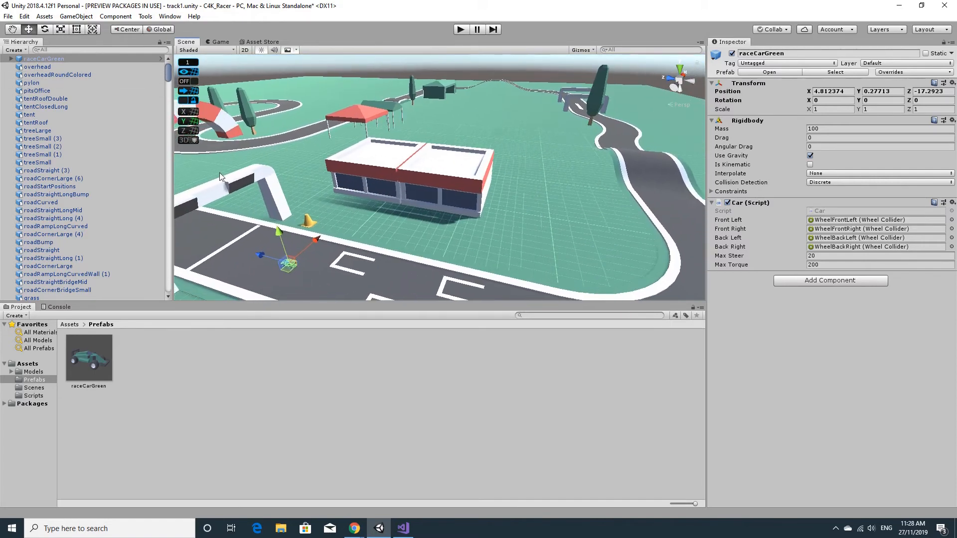
Step: Create an empty game object named Level and reset its position to 0, 0, 0
{"action": "left_click_drag", "start_coordinate": [166, 75], "coordinate": [167, 72]}
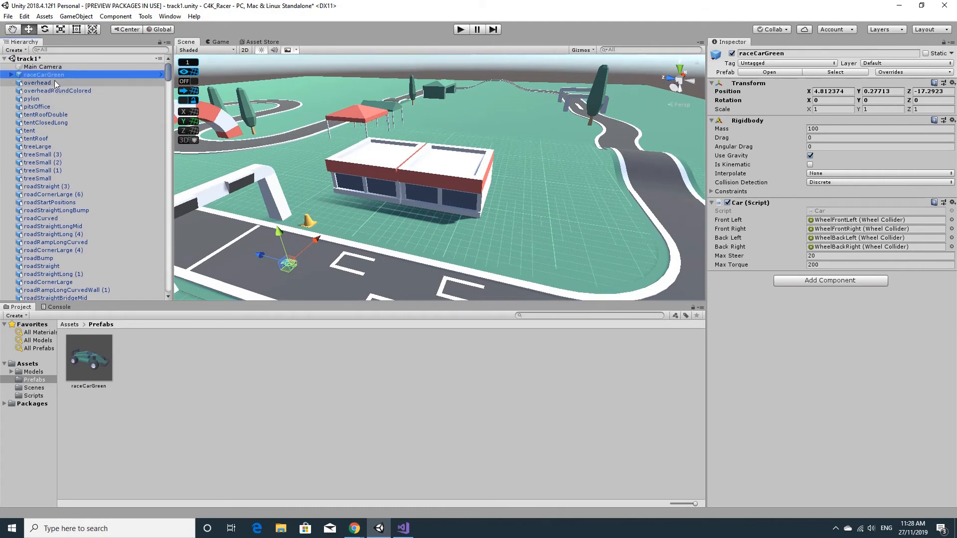
{"action": "mouse_move", "coordinate": [168, 76]}
{"action": "left_mouse_down"}
{"action": "mouse_move", "coordinate": [173, 294]}
{"action": "mouse_move", "coordinate": [172, 69]}
{"action": "left_mouse_up"}
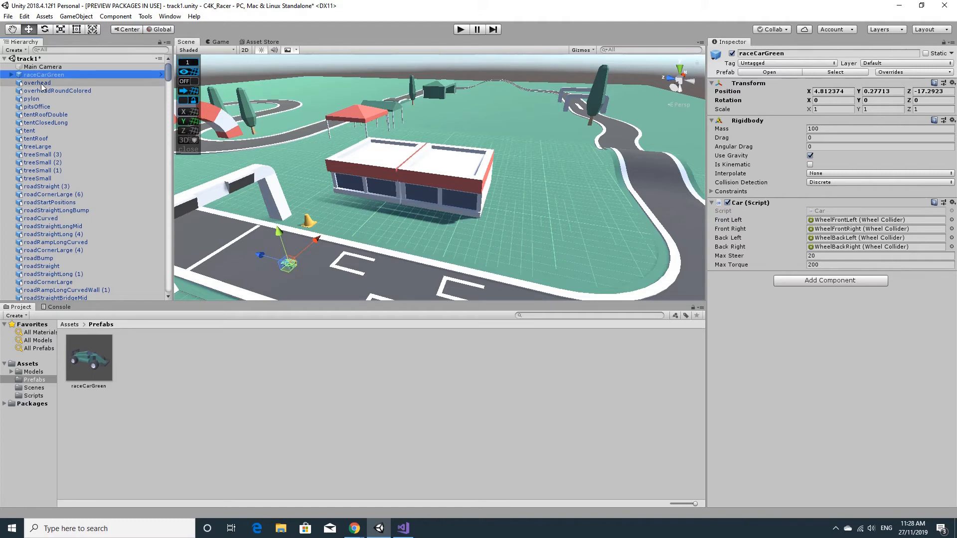
{"action": "left_click", "coordinate": [76, 16]}
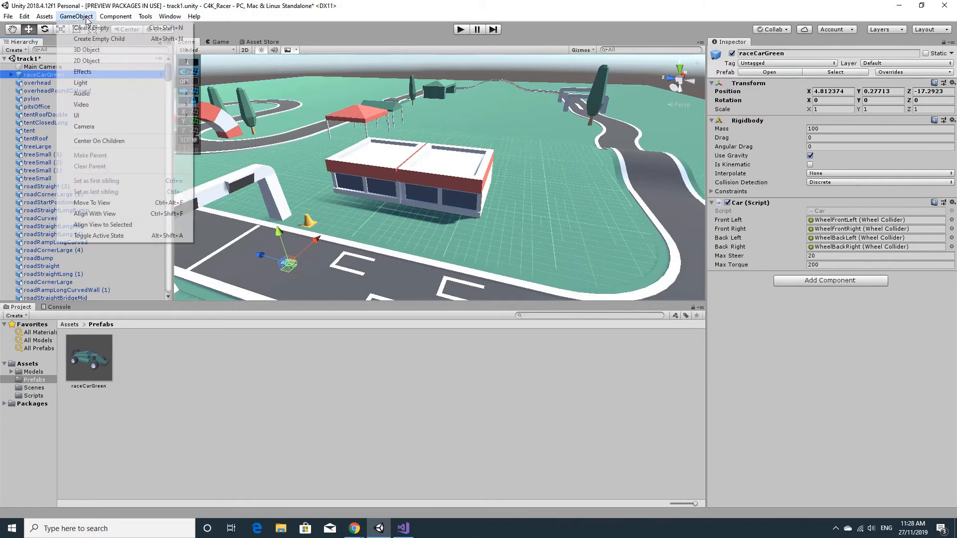
{"action": "left_click", "coordinate": [87, 28]}
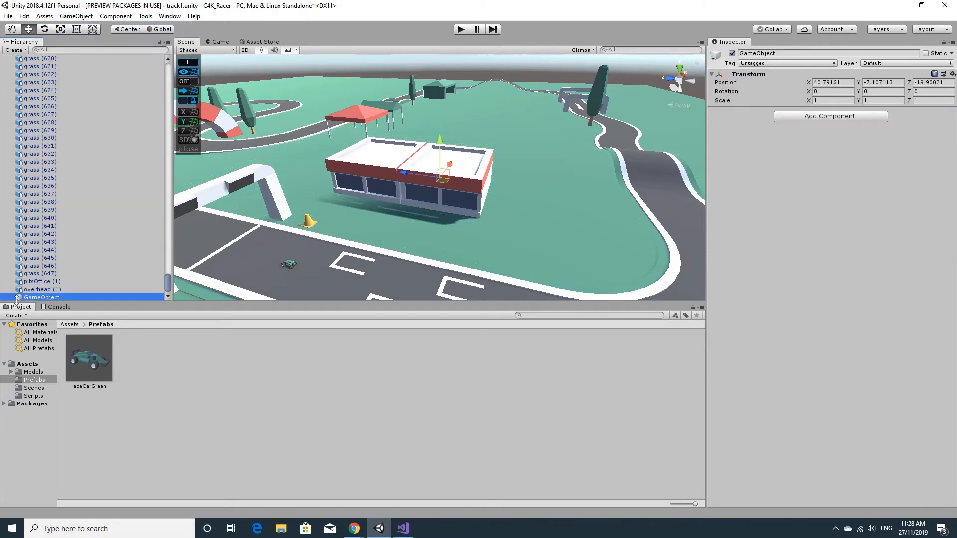
{"action": "left_click", "coordinate": [44, 298]}
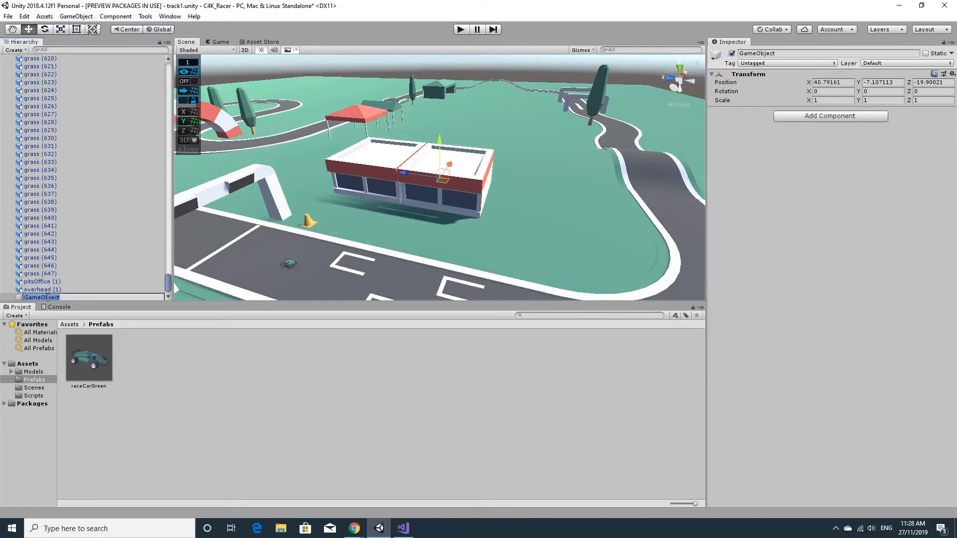
{"action": "type", "text": "Level"}
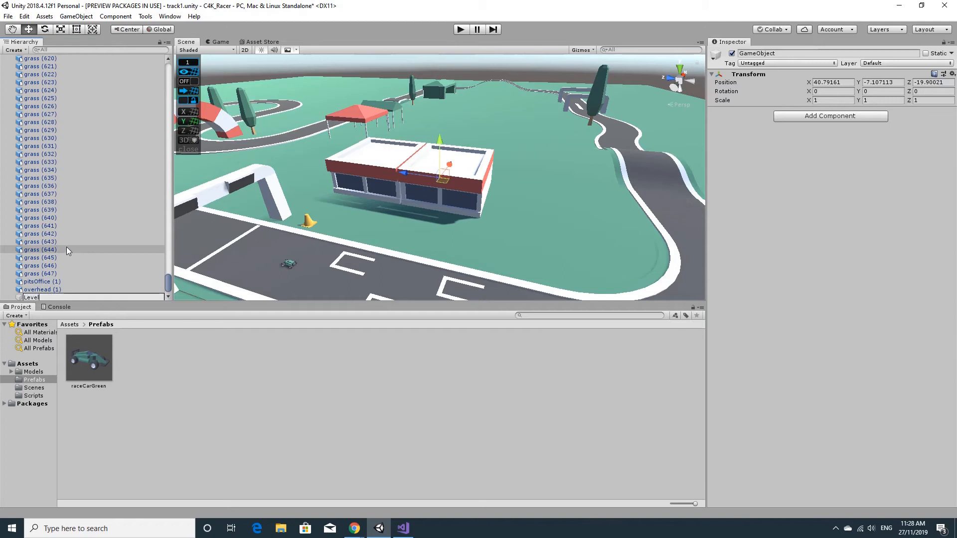
{"action": "key", "text": "Return"}
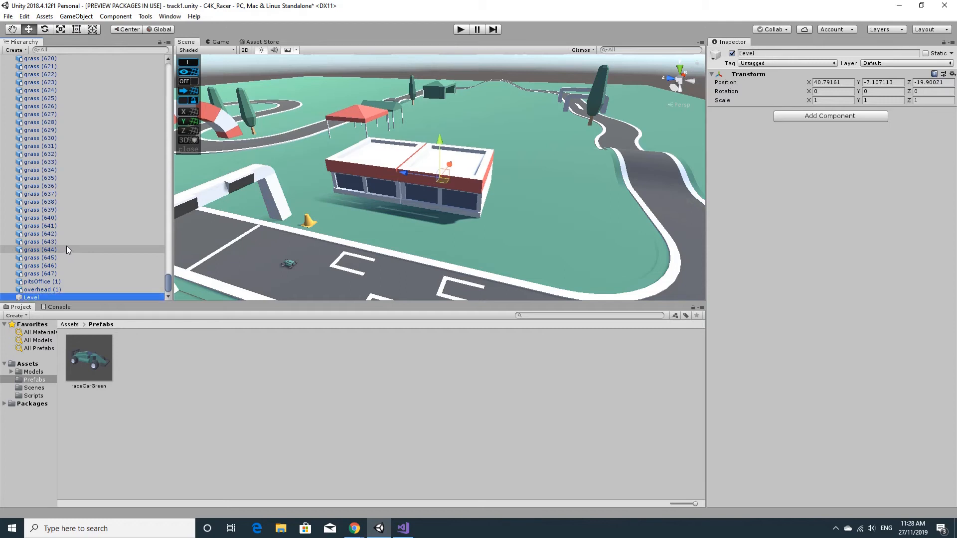
{"action": "left_click", "coordinate": [954, 74]}
{"action": "left_click", "coordinate": [934, 84]}
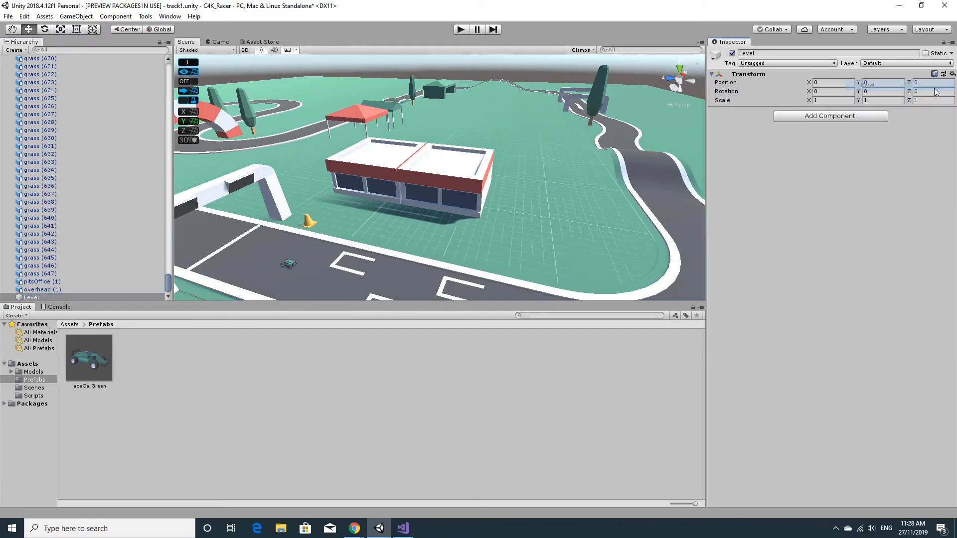
Step: Move the Directional Light up the hierarchy so it sits directly below Main Camera
{"action": "scroll", "coordinate": [118, 215], "scroll_direction": "up", "scroll_amount": 10}
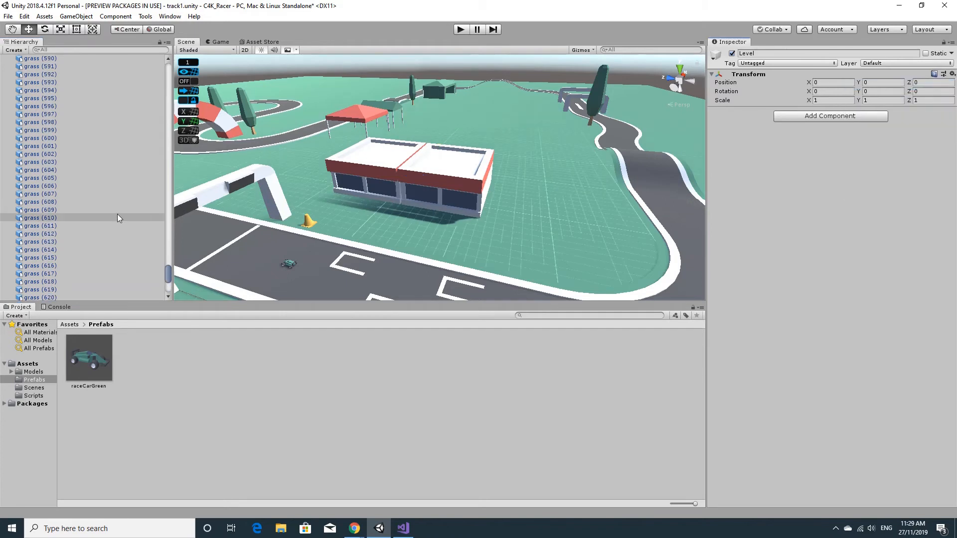
{"action": "scroll", "coordinate": [118, 217], "scroll_direction": "up", "scroll_amount": 3}
{"action": "left_click_drag", "start_coordinate": [171, 245], "coordinate": [164, 67]}
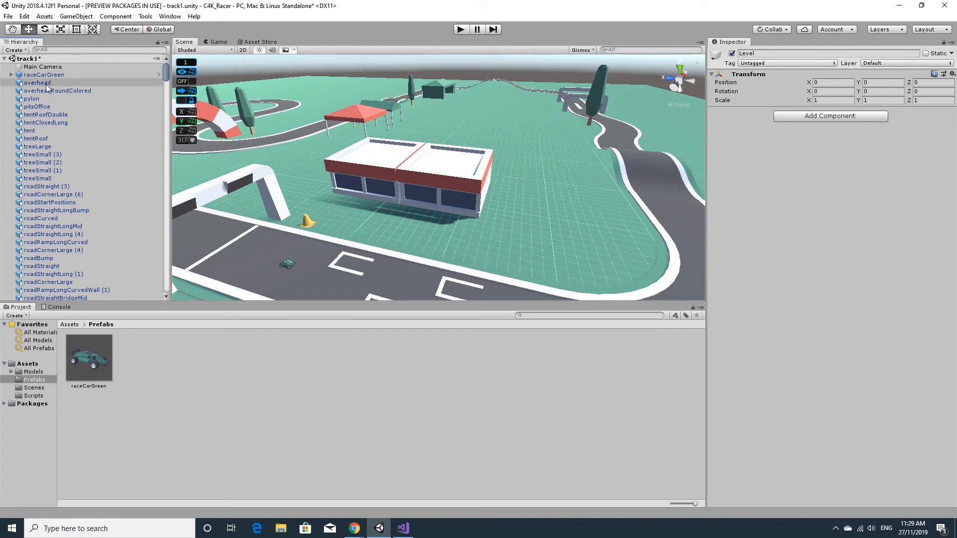
{"action": "scroll", "coordinate": [88, 160], "scroll_direction": "down", "scroll_amount": 5}
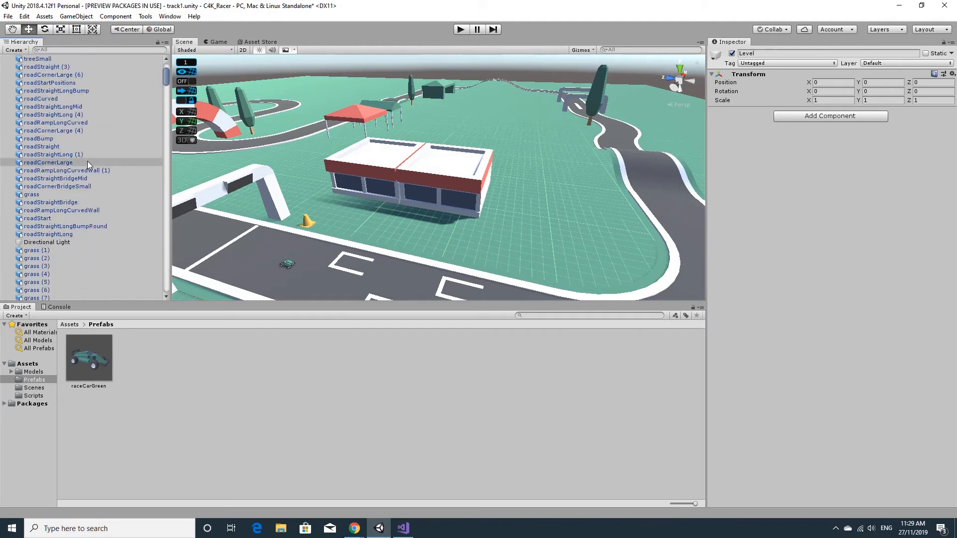
{"action": "left_click_drag", "start_coordinate": [58, 242], "coordinate": [62, 65]}
{"action": "scroll", "coordinate": [61, 78], "scroll_direction": "up", "scroll_amount": 5}
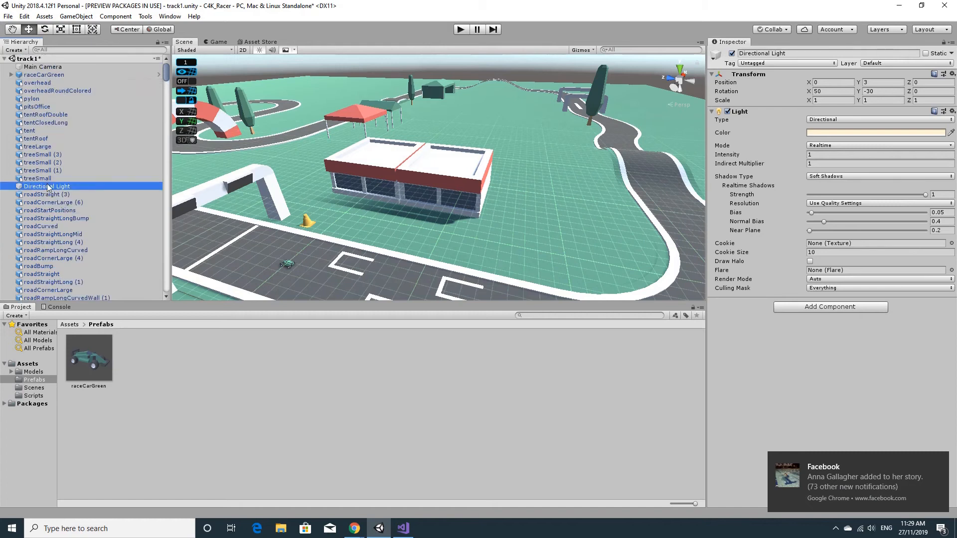
{"action": "left_click_drag", "start_coordinate": [49, 187], "coordinate": [58, 73]}
Step: Parent all track pieces from overhead through overhead (1) under the Level object and collapse the group
{"action": "left_click", "coordinate": [42, 91]}
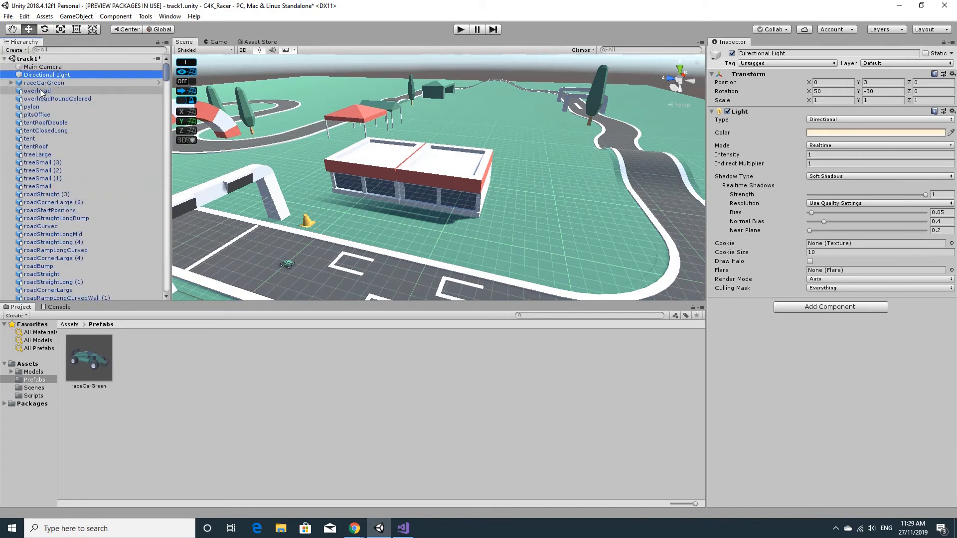
{"action": "scroll", "coordinate": [61, 135], "scroll_direction": "down", "scroll_amount": 20}
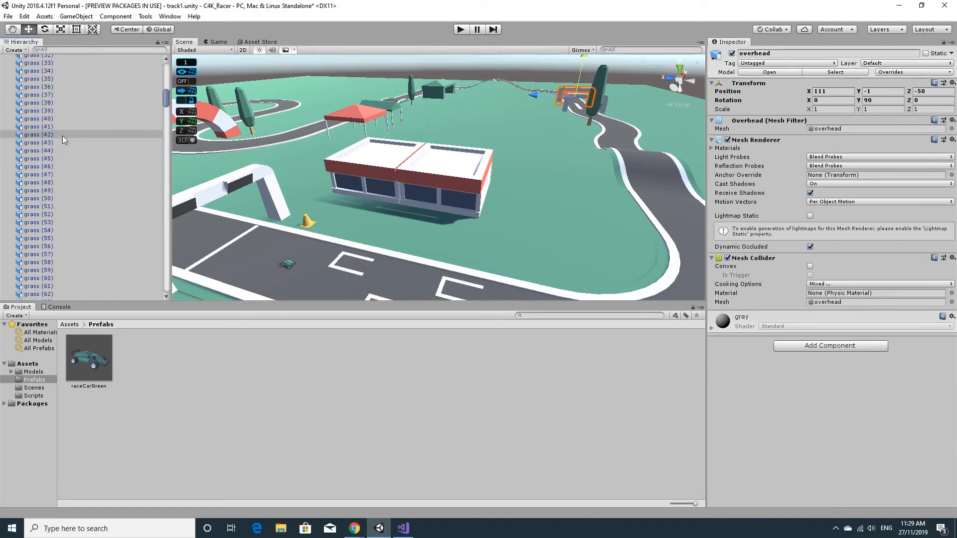
{"action": "scroll", "coordinate": [67, 142], "scroll_direction": "down", "scroll_amount": 5}
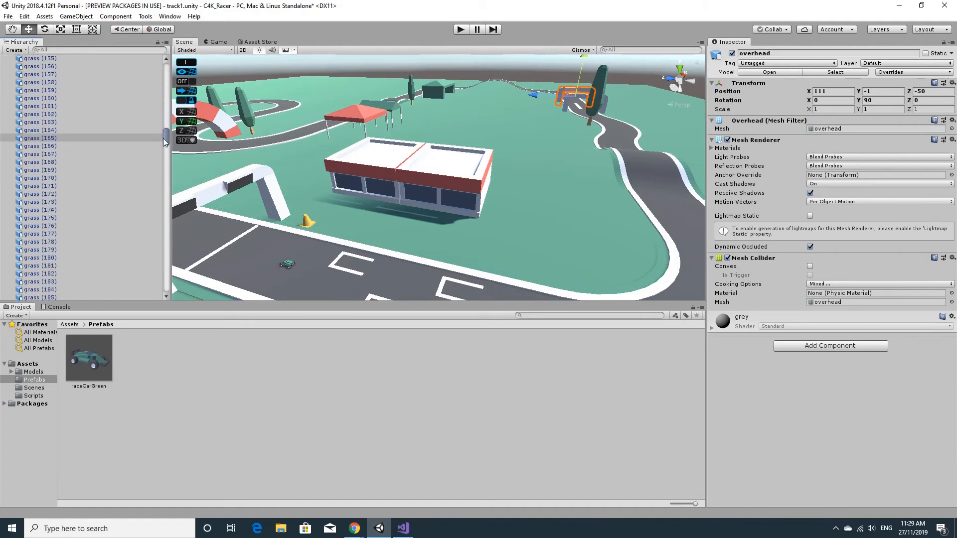
{"action": "left_click_drag", "start_coordinate": [163, 138], "coordinate": [169, 287]}
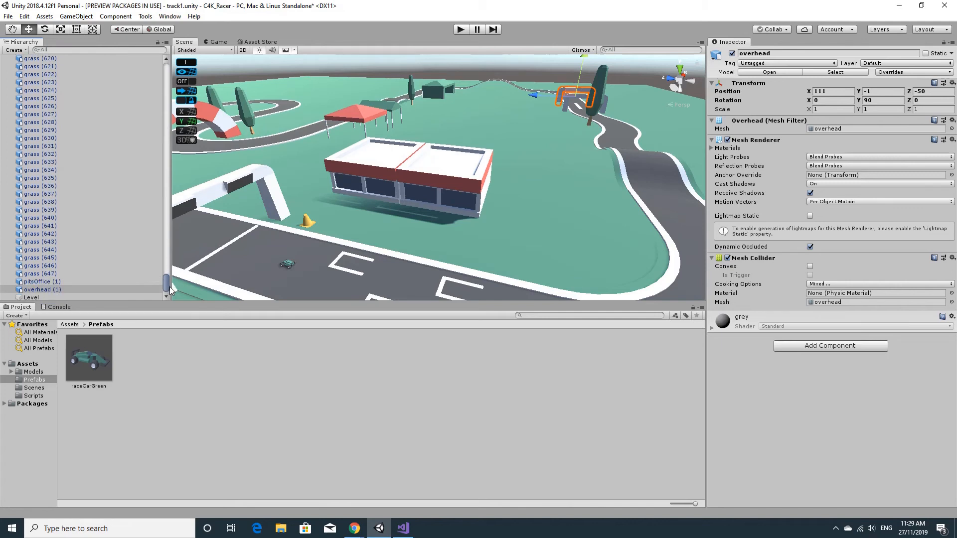
{"action": "left_click", "coordinate": [62, 290], "text": "shift"}
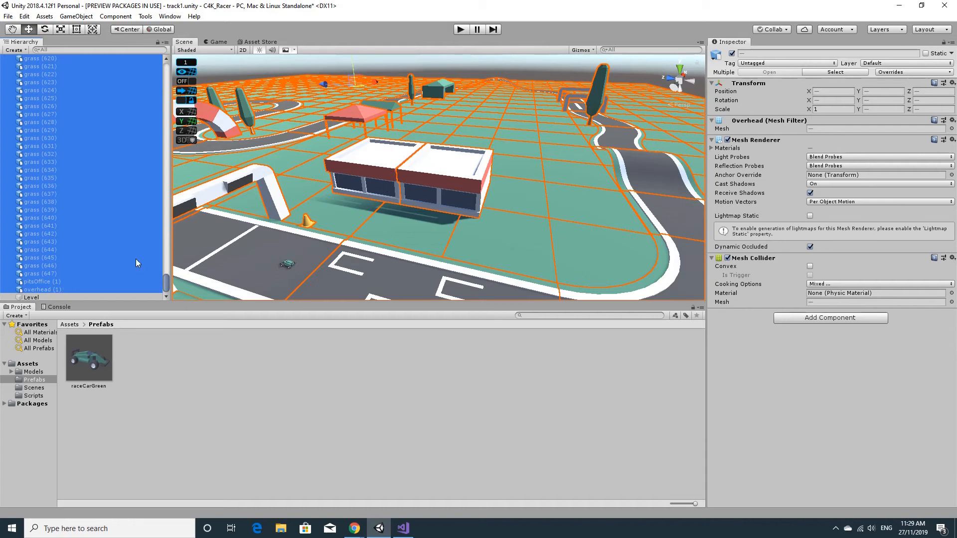
{"action": "left_click_drag", "start_coordinate": [58, 290], "coordinate": [53, 298]}
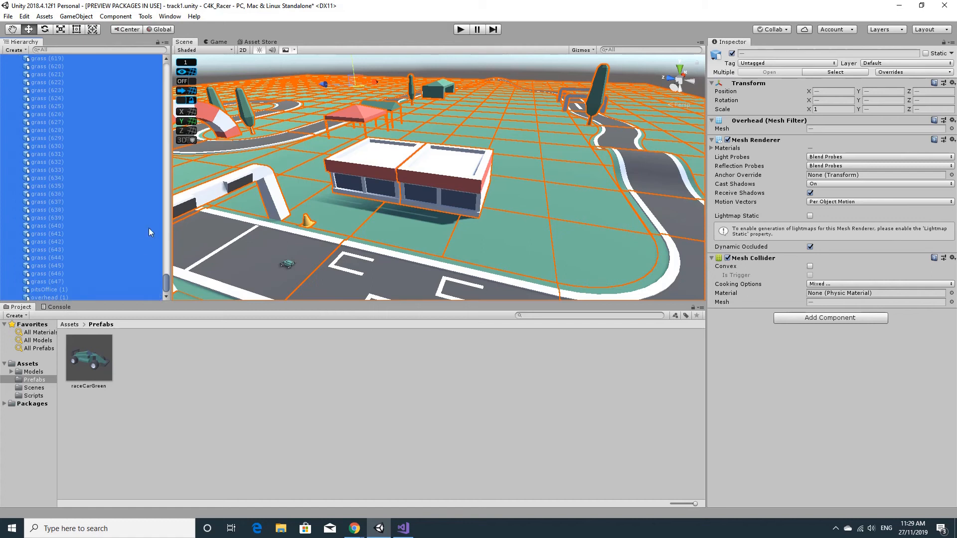
{"action": "left_click_drag", "start_coordinate": [167, 285], "coordinate": [175, 65]}
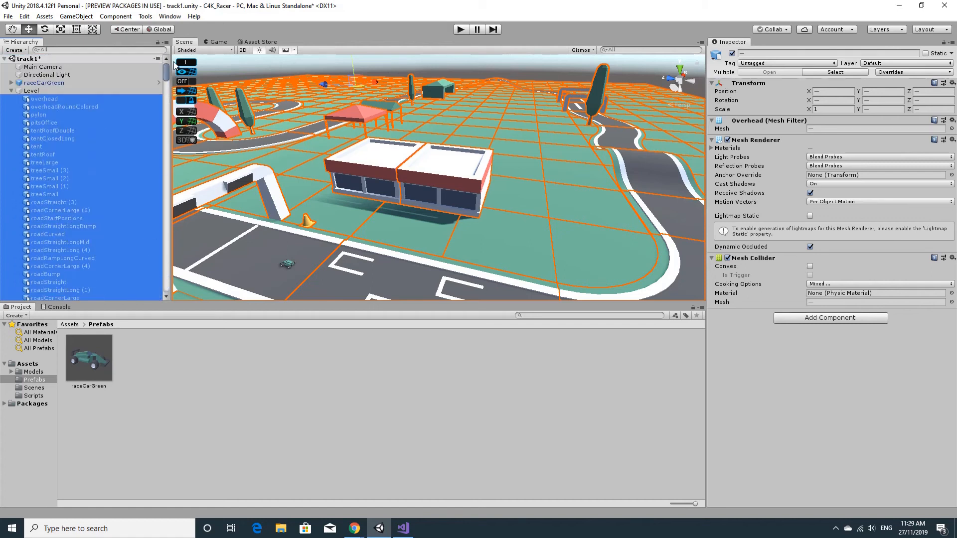
{"action": "left_click", "coordinate": [11, 91]}
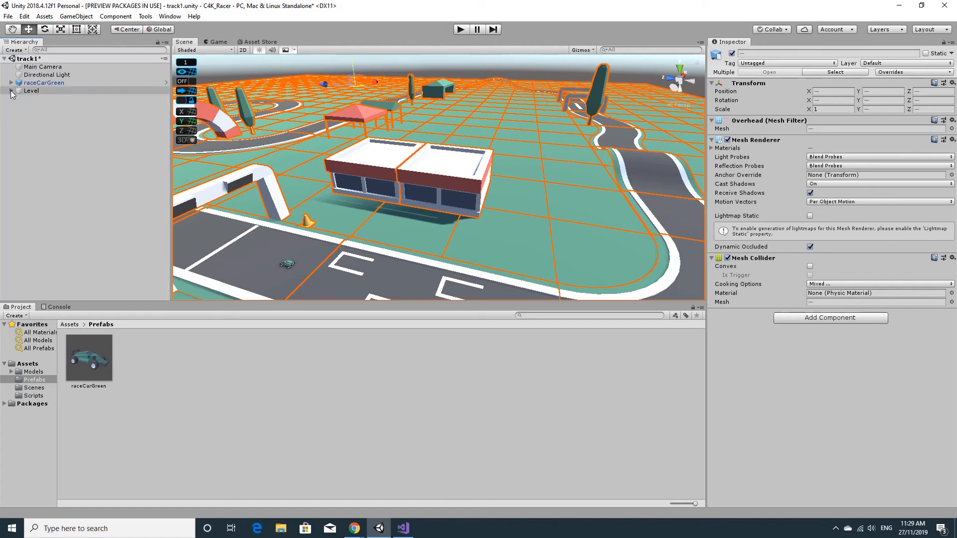
Step: Replace the multiple selection with a single grass tile, collapse the Level group again and select the Level object
{"action": "left_click", "coordinate": [322, 171]}
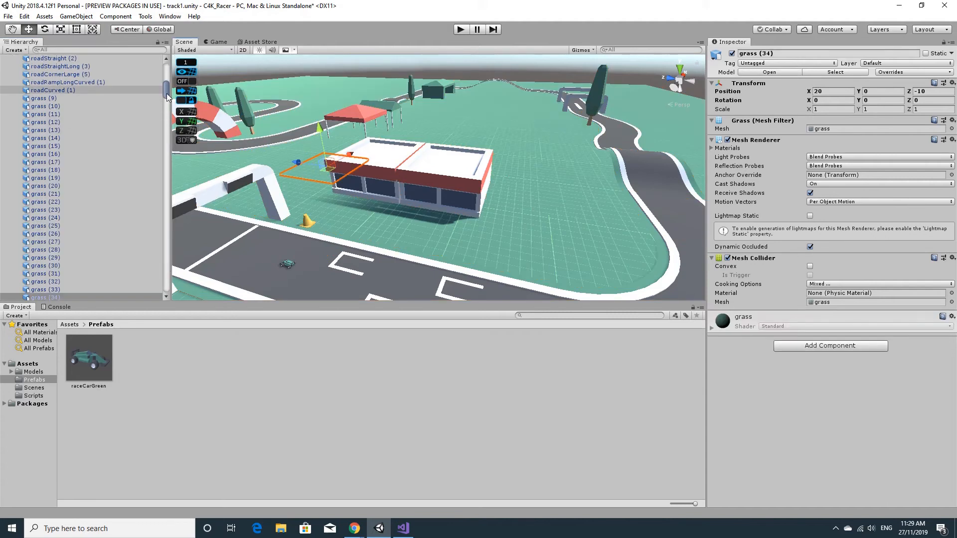
{"action": "left_click_drag", "start_coordinate": [166, 94], "coordinate": [166, 73]}
{"action": "left_click", "coordinate": [11, 91]}
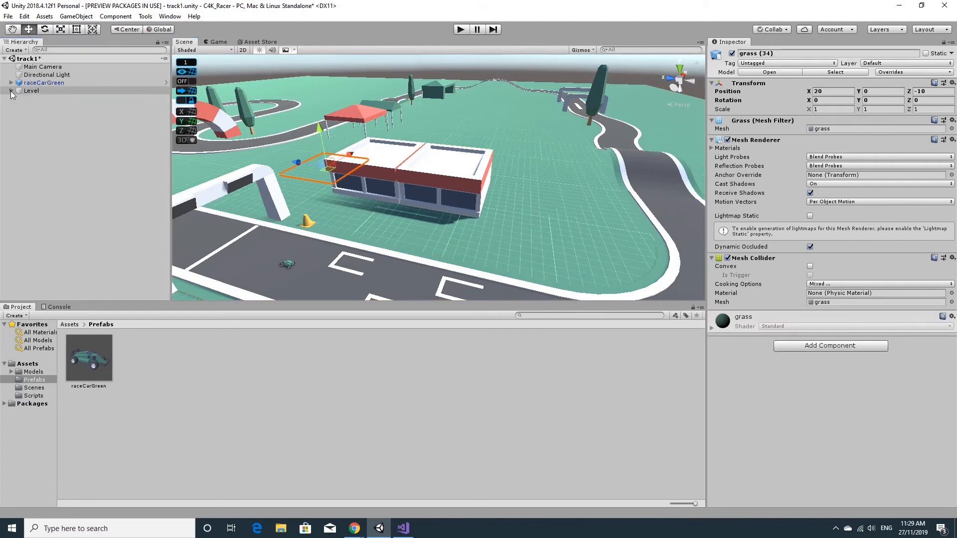
{"action": "left_click", "coordinate": [35, 91]}
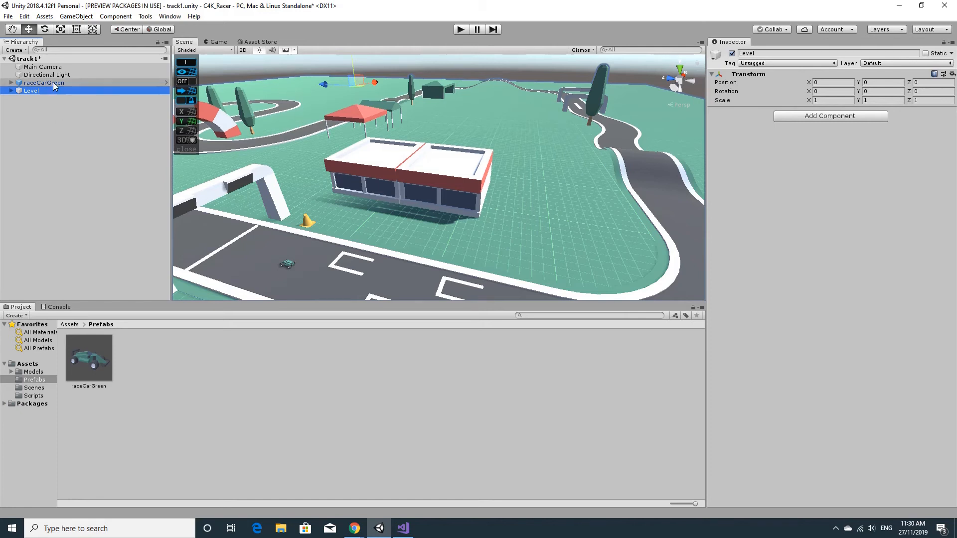
Step: Align Main Camera with a closer scene view looking down at the race car on the starting straight
{"action": "left_click", "coordinate": [54, 70]}
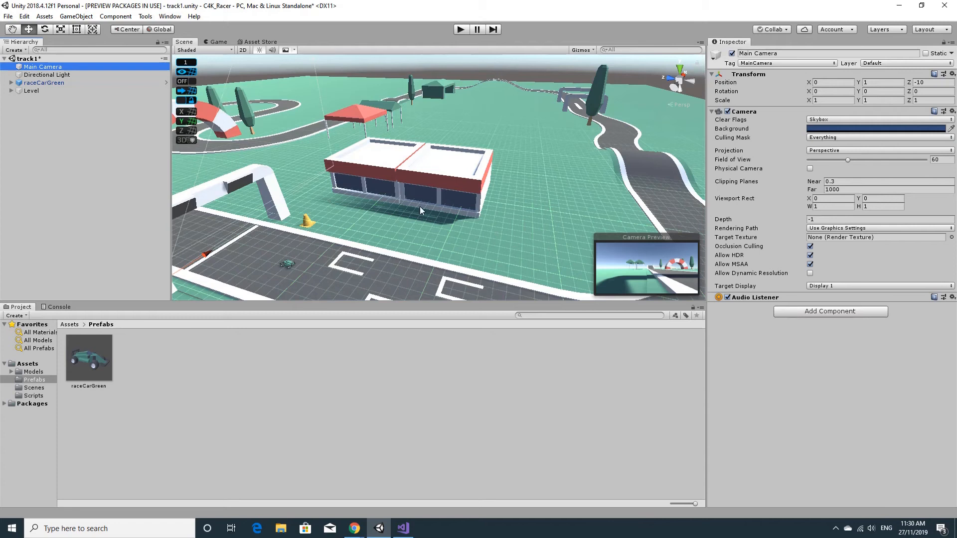
{"action": "left_click_drag", "start_coordinate": [420, 207], "coordinate": [382, 242], "text": "alt"}
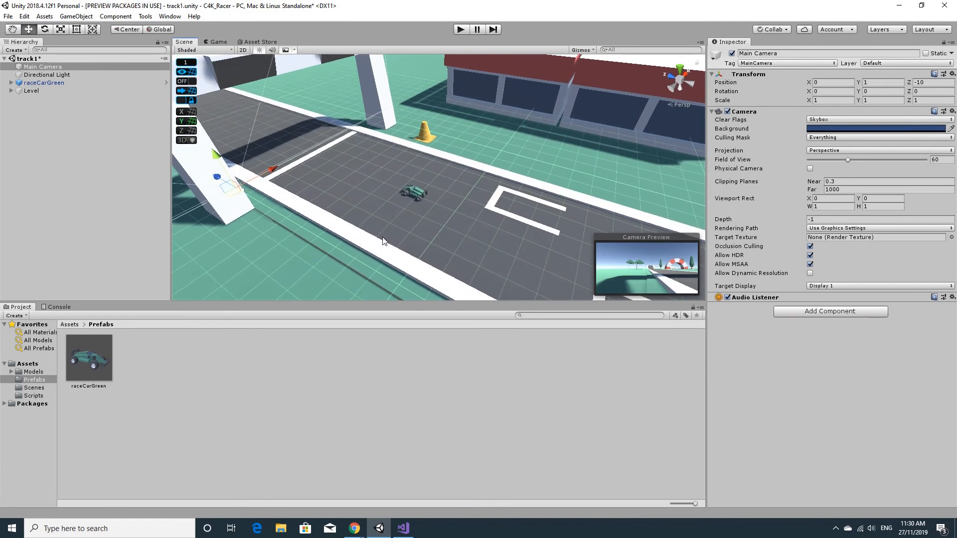
{"action": "left_click", "coordinate": [43, 68]}
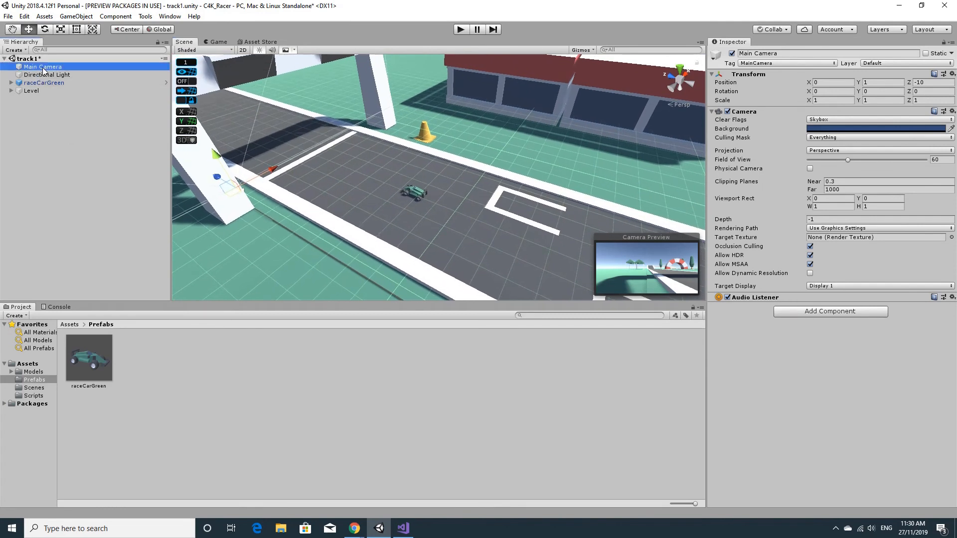
{"action": "left_click", "coordinate": [75, 16]}
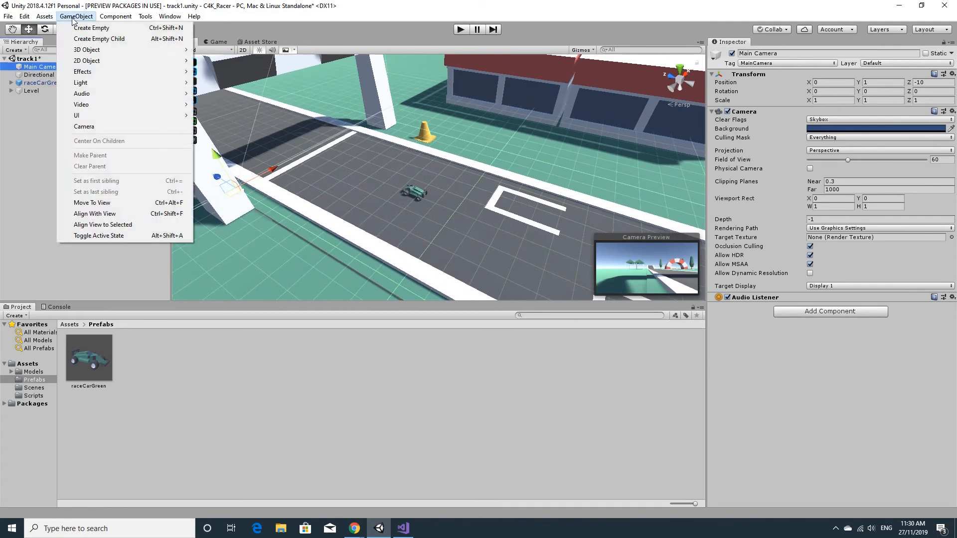
{"action": "left_click", "coordinate": [102, 214]}
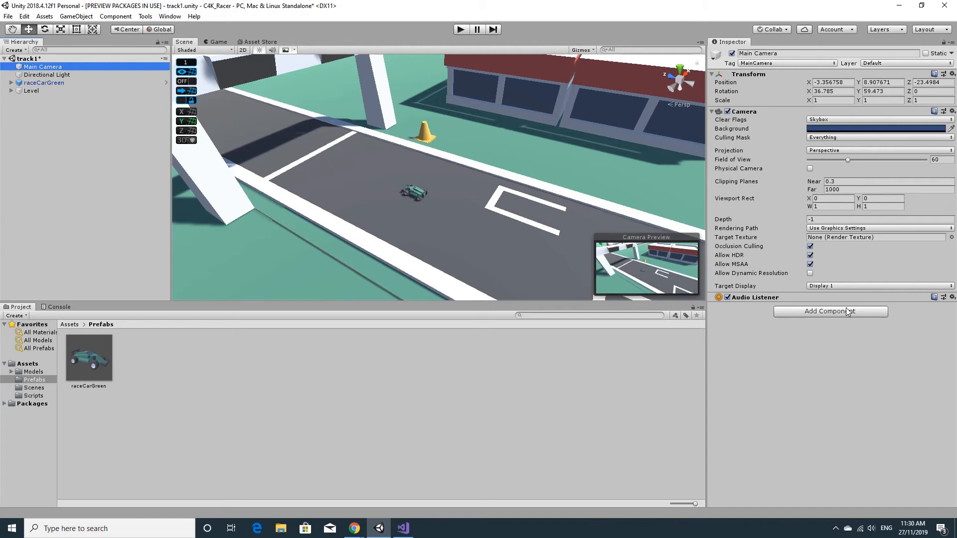
Step: Add a Position Constraint component to Main Camera
{"action": "left_click", "coordinate": [800, 313]}
{"action": "left_click", "coordinate": [758, 325]}
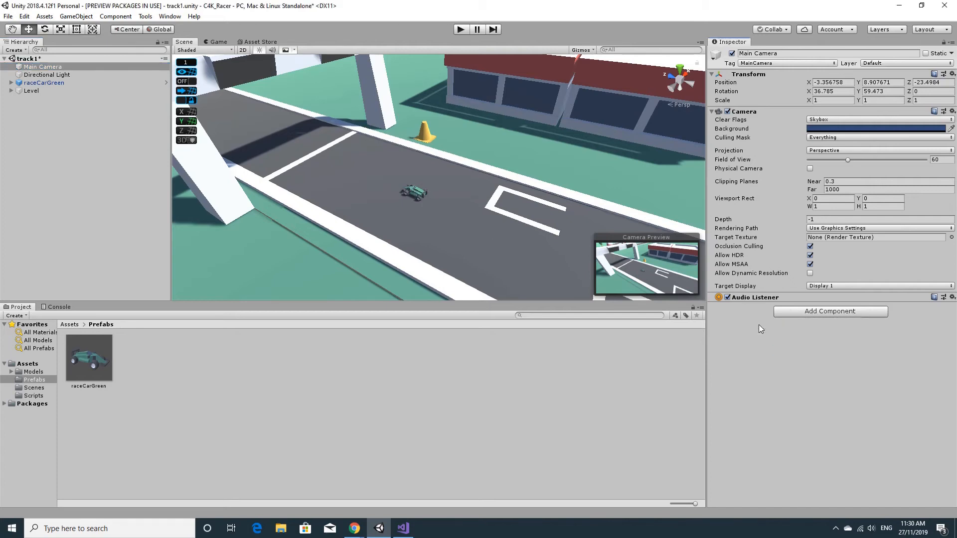
{"action": "left_click", "coordinate": [792, 312]}
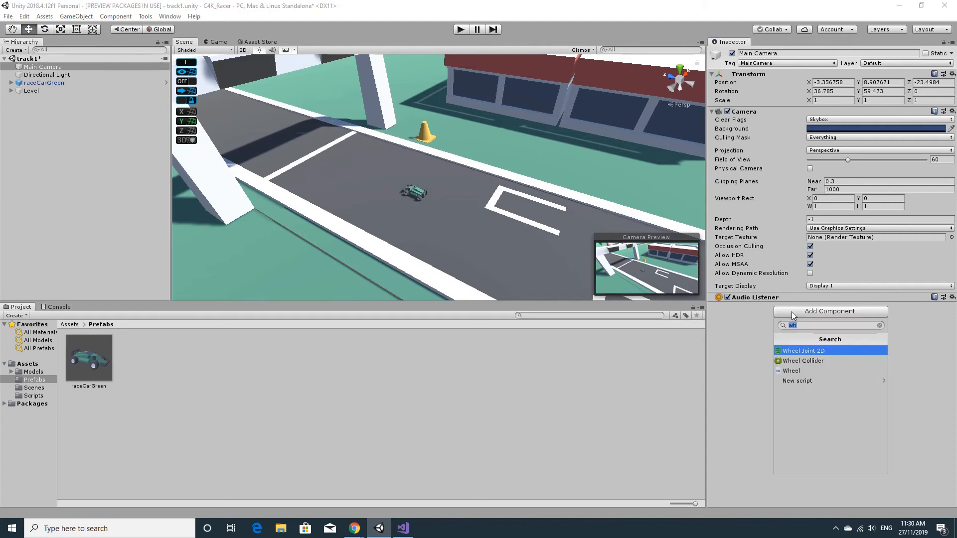
{"action": "type", "text": "pos"}
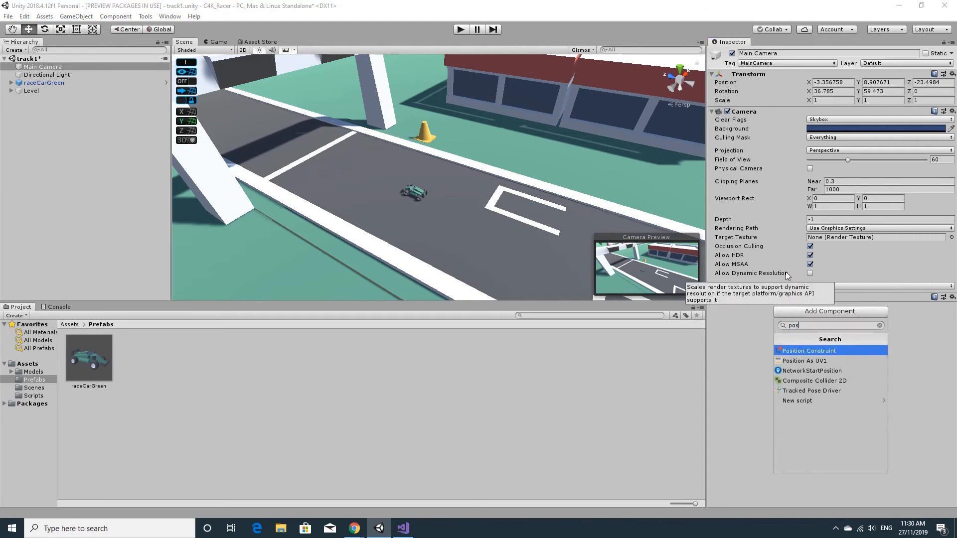
{"action": "left_click", "coordinate": [821, 352]}
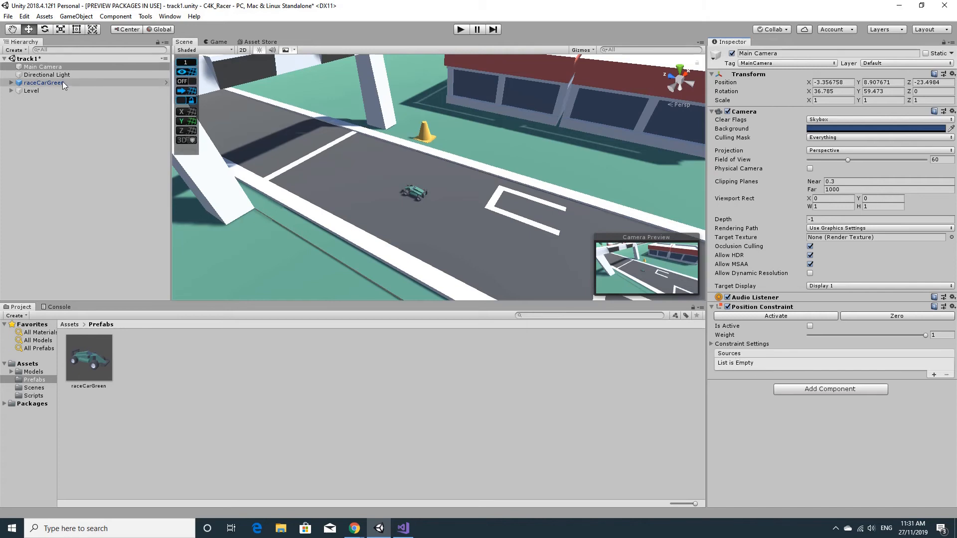
Step: Assign raceCarGreen as a source of the camera's Position Constraint and activate the constraint
{"action": "left_click_drag", "start_coordinate": [57, 83], "coordinate": [934, 375]}
{"action": "left_click", "coordinate": [934, 375]}
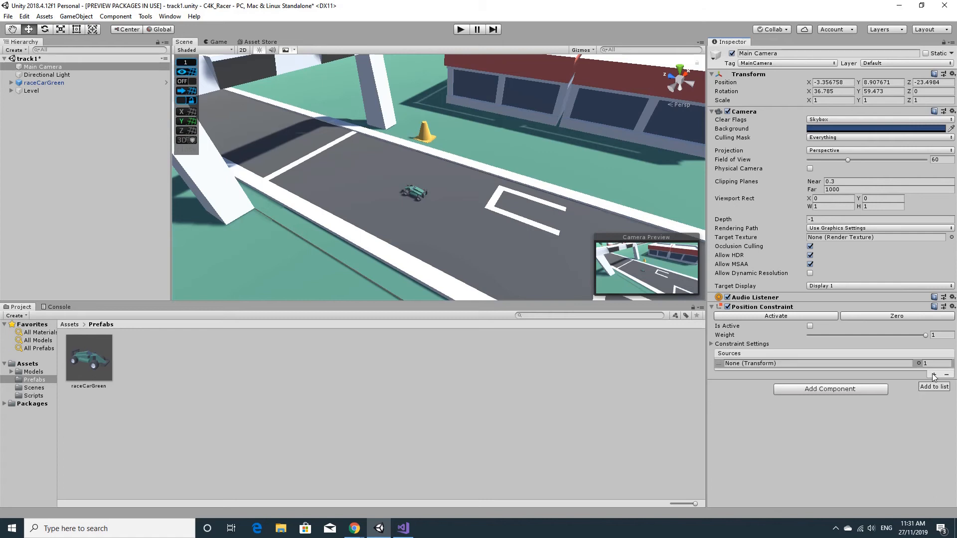
{"action": "left_click_drag", "start_coordinate": [21, 83], "coordinate": [763, 367]}
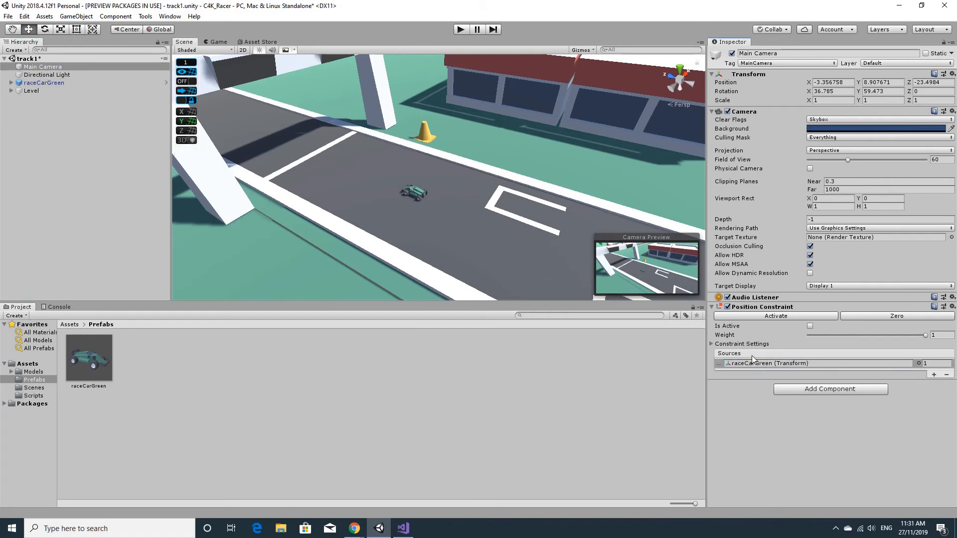
{"action": "left_click", "coordinate": [711, 344]}
{"action": "left_click", "coordinate": [711, 345]}
{"action": "left_click", "coordinate": [779, 316]}
Step: Play-test the game by driving the car around the track to check how the constrained camera follows it, and stop playing
{"action": "left_click", "coordinate": [460, 30]}
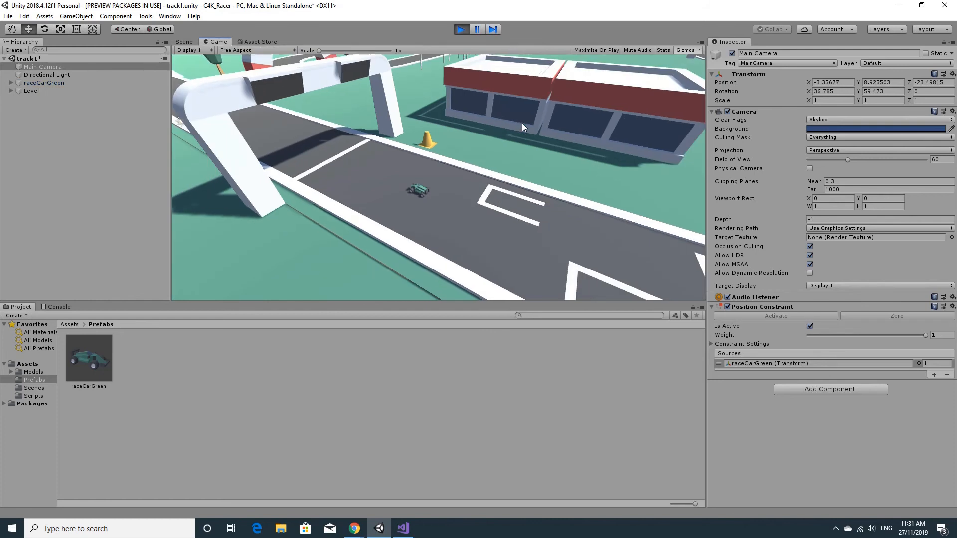
{"action": "key", "text": "Up"}
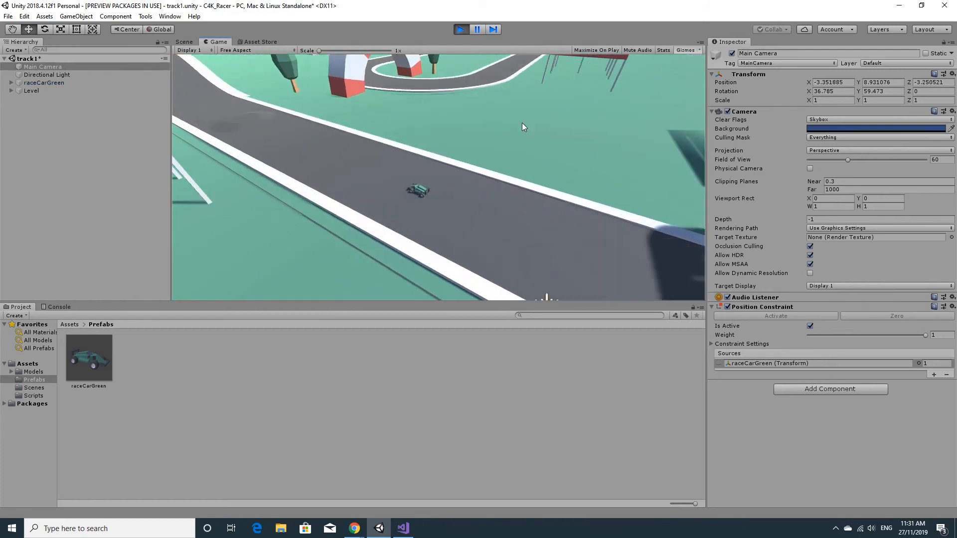
{"action": "key", "text": "Up"}
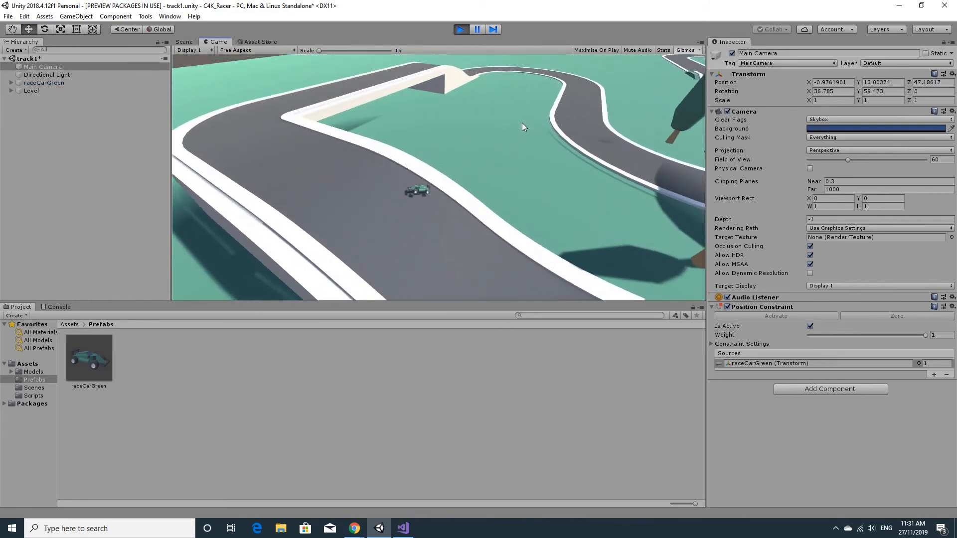
{"action": "key", "text": "Up"}
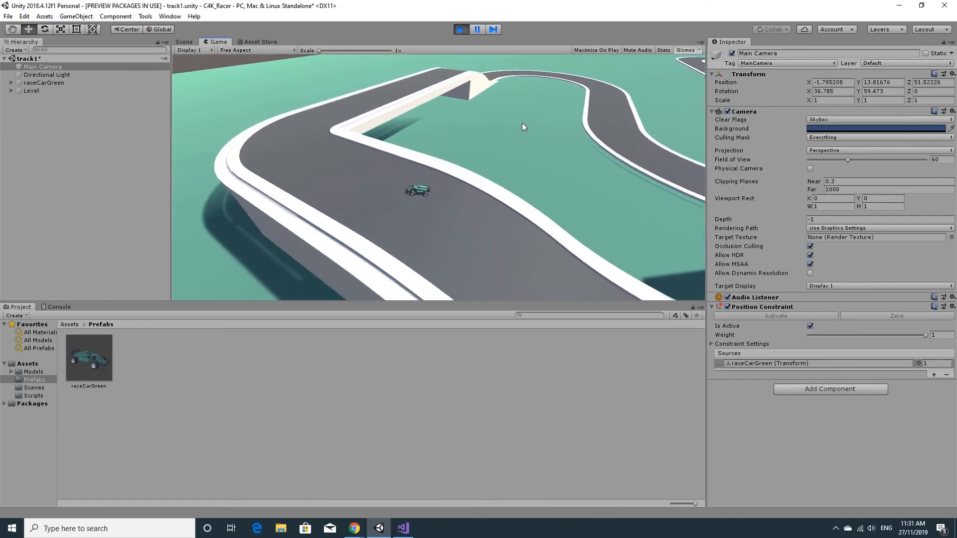
{"action": "key", "text": "Right"}
{"action": "key", "text": "Up"}
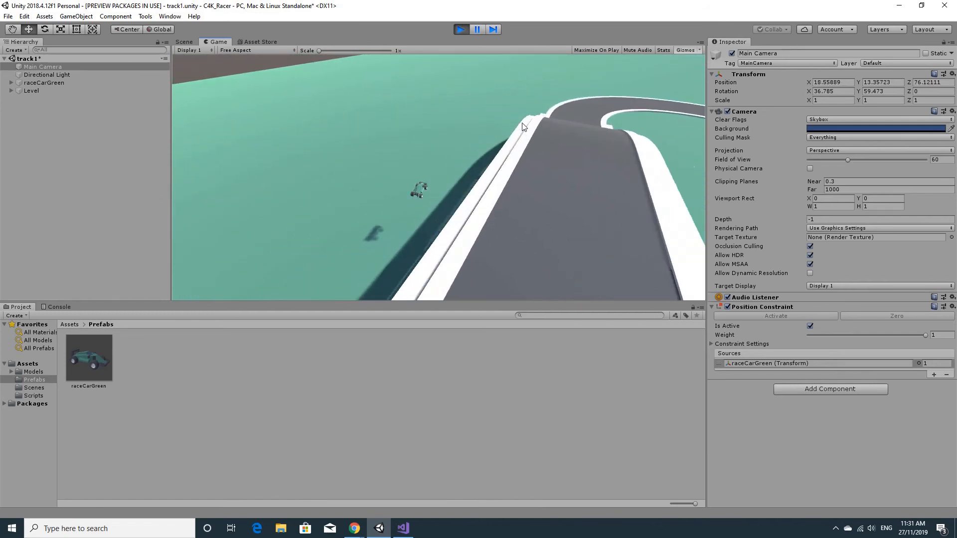
{"action": "key", "text": "Right"}
{"action": "key", "text": "Up"}
{"action": "key", "text": "Right"}
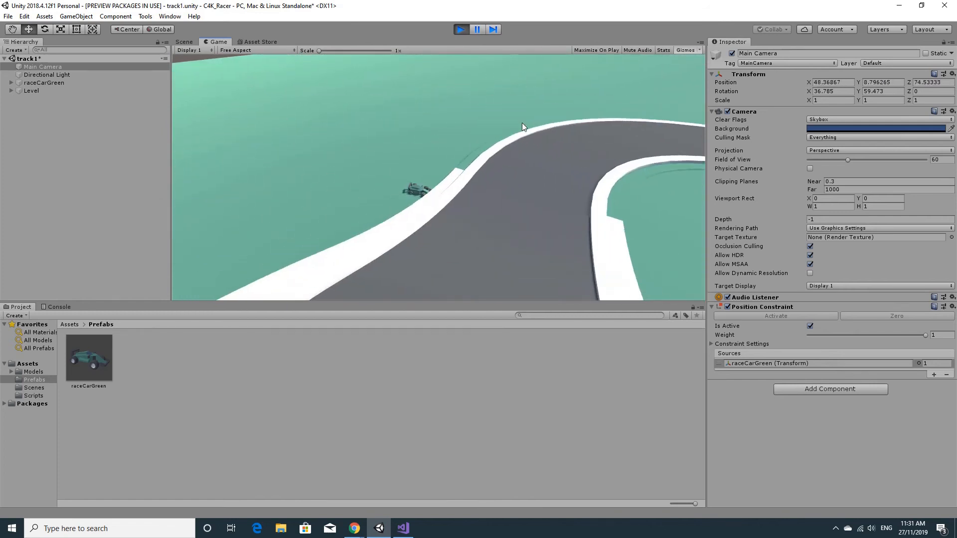
{"action": "key", "text": "Down"}
{"action": "key", "text": "Up"}
{"action": "key", "text": "Left"}
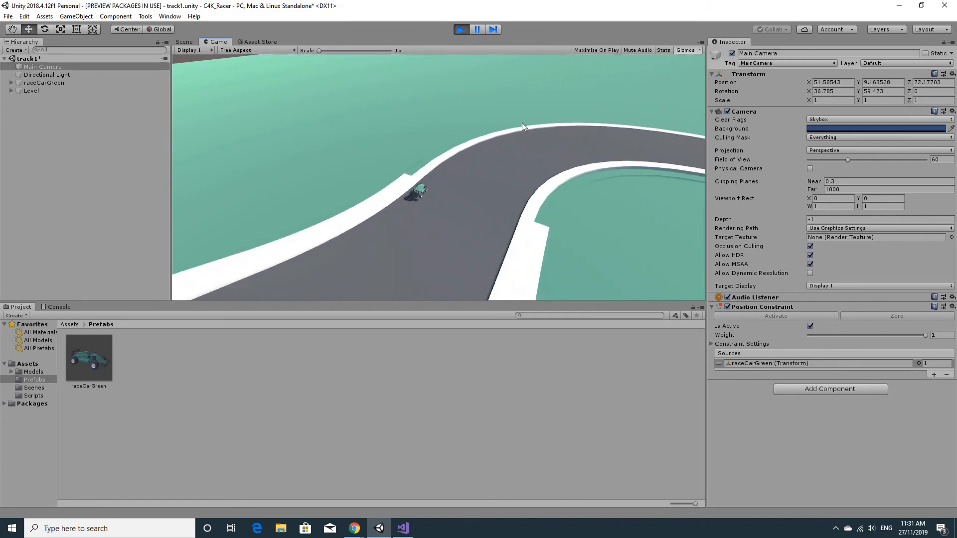
{"action": "key", "text": "Up"}
{"action": "key", "text": "Right"}
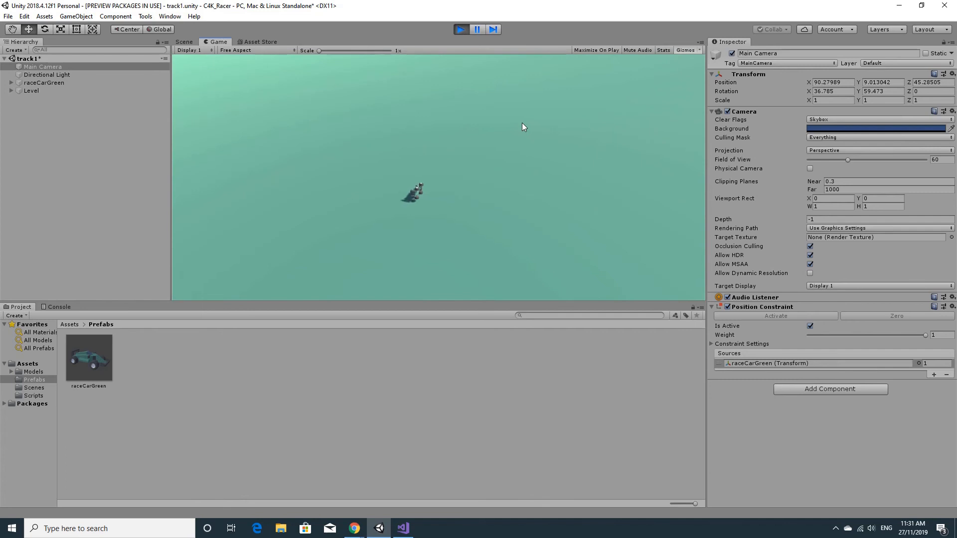
{"action": "left_click", "coordinate": [461, 30]}
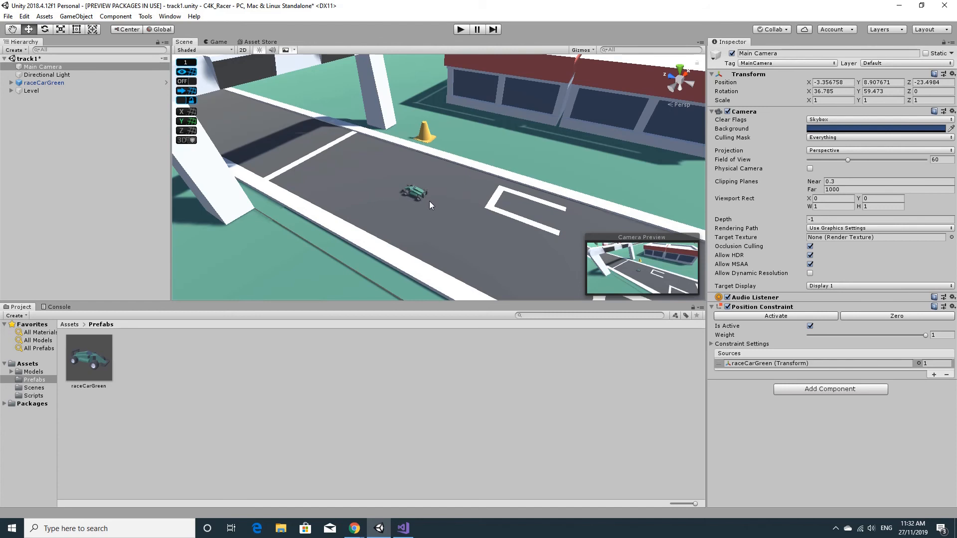
Step: Remove the Position Constraint component from Main Camera
{"action": "left_click", "coordinate": [35, 68]}
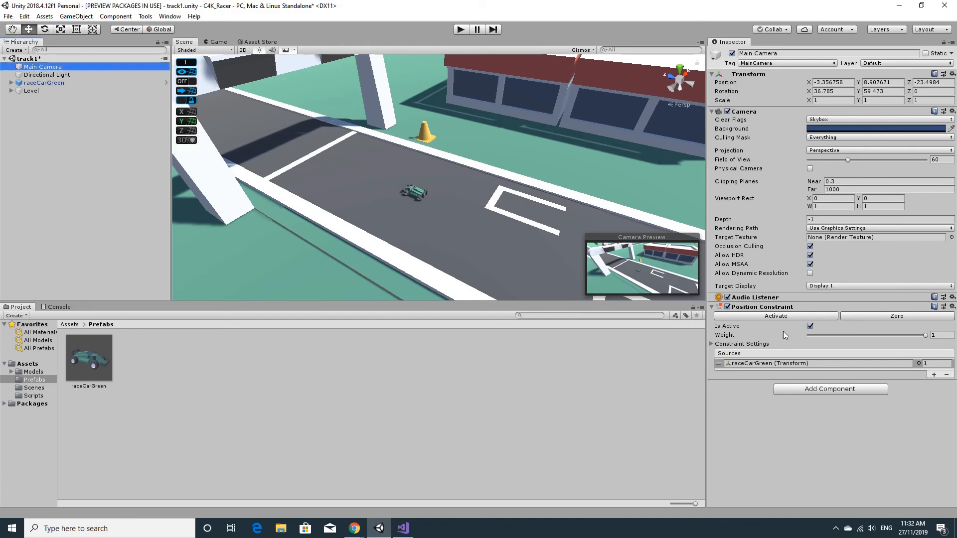
{"action": "left_click", "coordinate": [953, 307]}
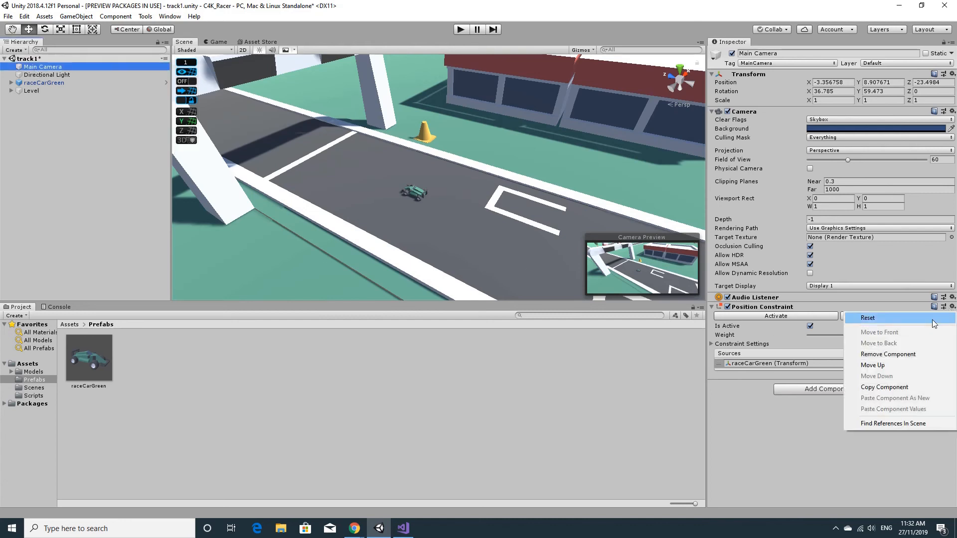
{"action": "left_click", "coordinate": [908, 354]}
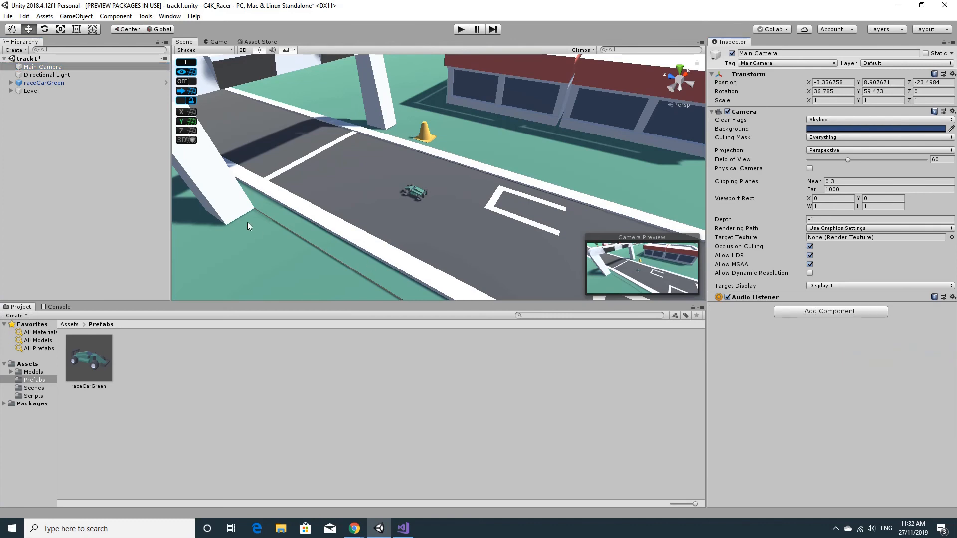
Step: Parent Main Camera under raceCarGreen and, from a reset transform, move it to about Y 0.49, Z -0.3 for a driver's view
{"action": "left_click_drag", "start_coordinate": [55, 67], "coordinate": [52, 84]}
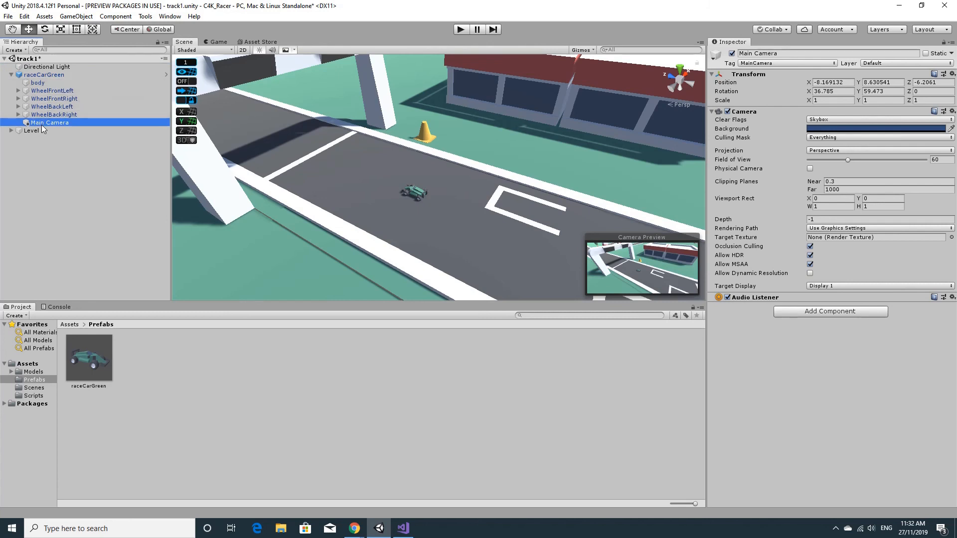
{"action": "left_click", "coordinate": [953, 75]}
{"action": "left_click", "coordinate": [918, 89]}
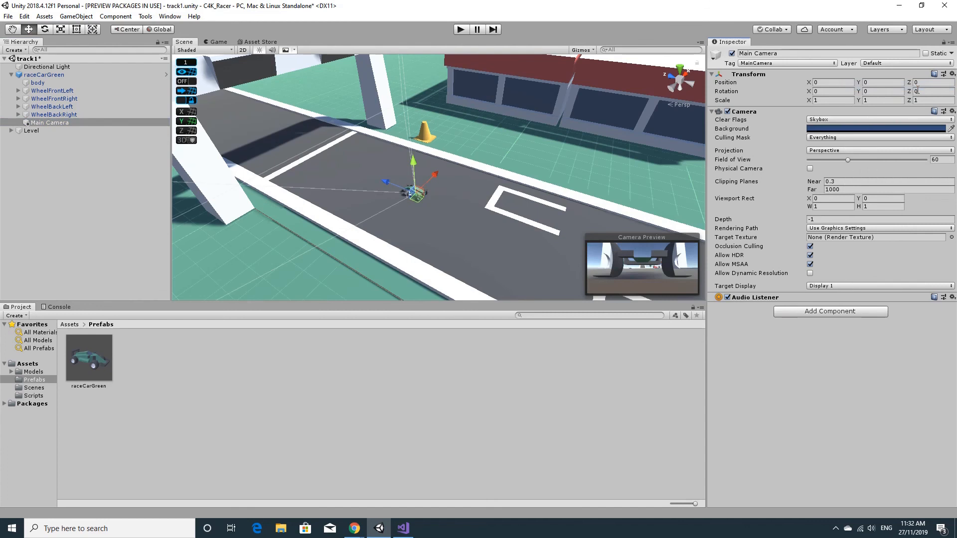
{"action": "mouse_move", "coordinate": [387, 182]}
{"action": "left_mouse_down"}
{"action": "mouse_move", "coordinate": [418, 156]}
{"action": "mouse_move", "coordinate": [394, 174]}
{"action": "left_mouse_up"}
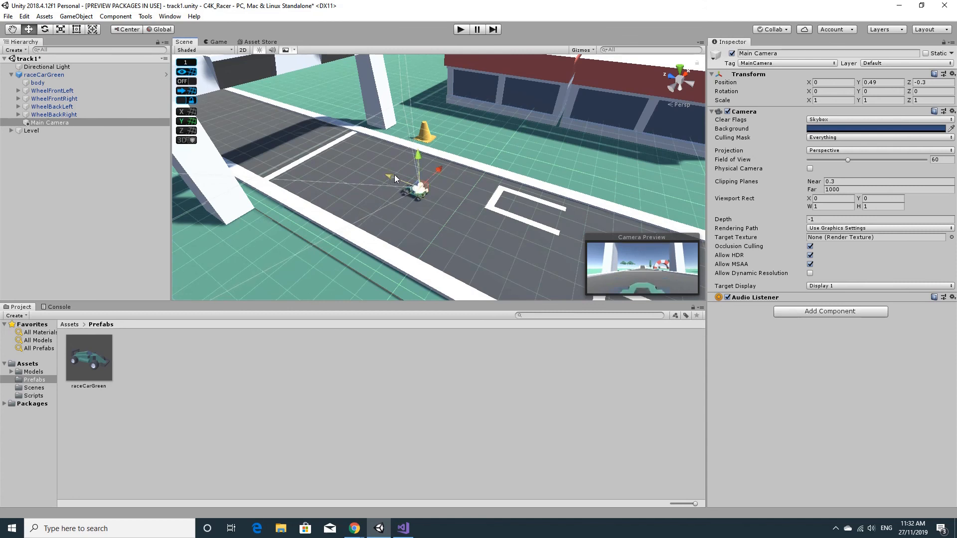
Step: Play-test the driver's-view camera by driving and steering the car around the track, and stop playing
{"action": "left_click", "coordinate": [462, 30]}
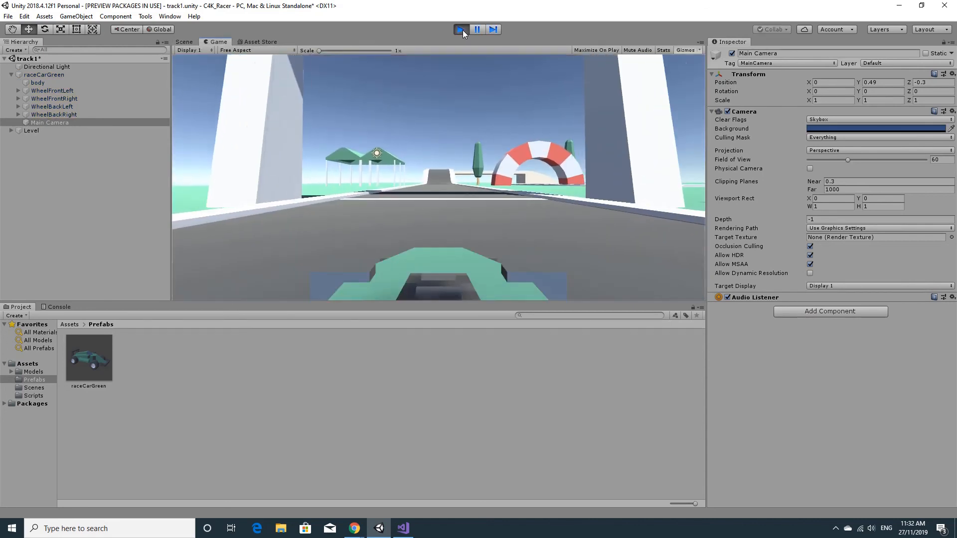
{"action": "key", "text": "Up"}
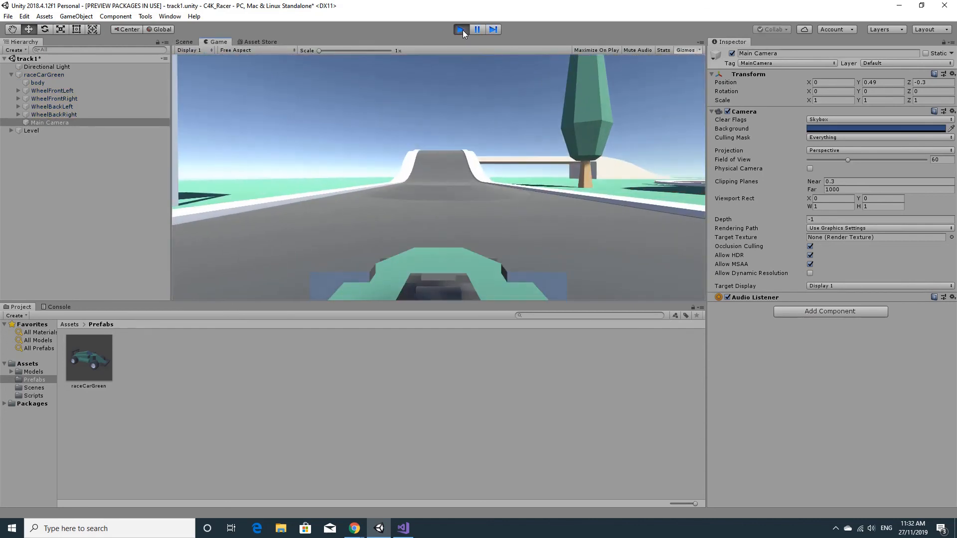
{"action": "key", "text": "Left"}
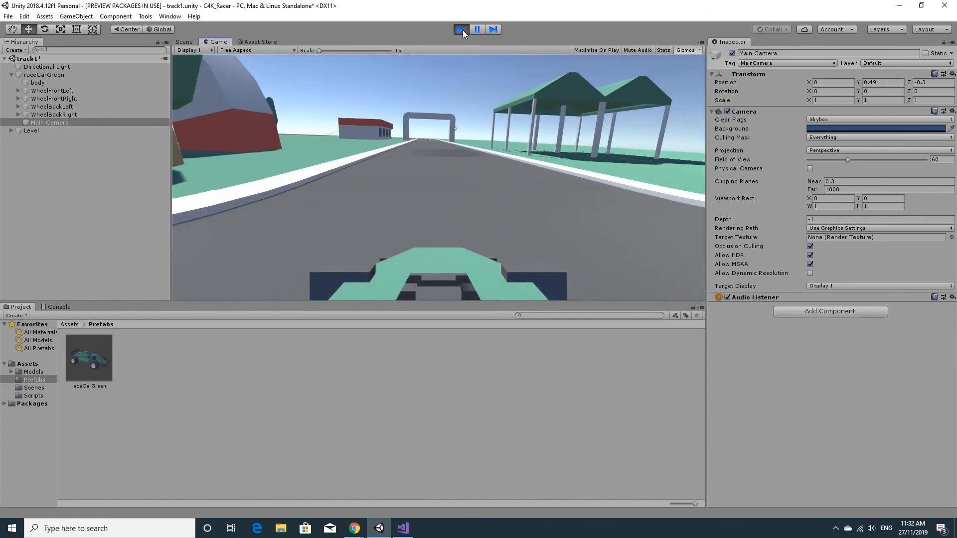
{"action": "key", "text": "Left"}
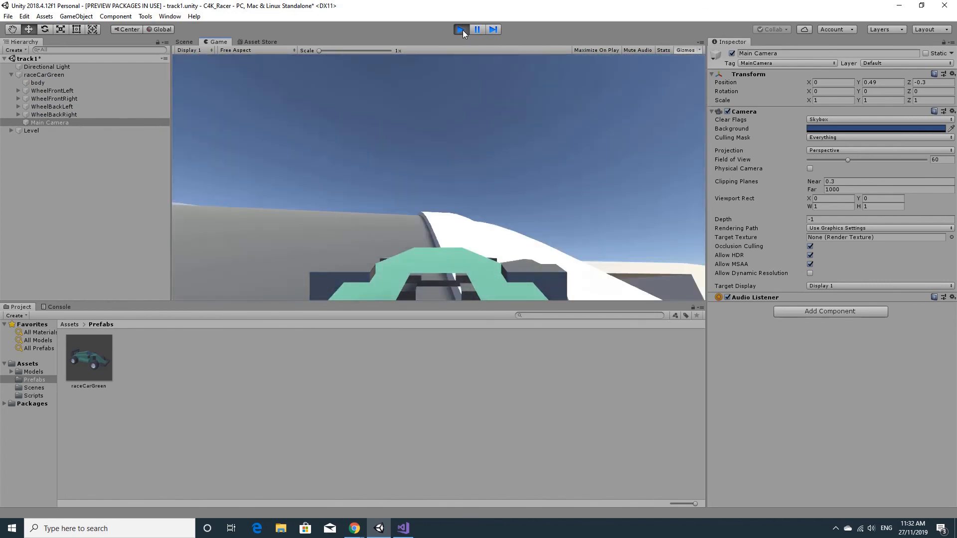
{"action": "key", "text": "Left"}
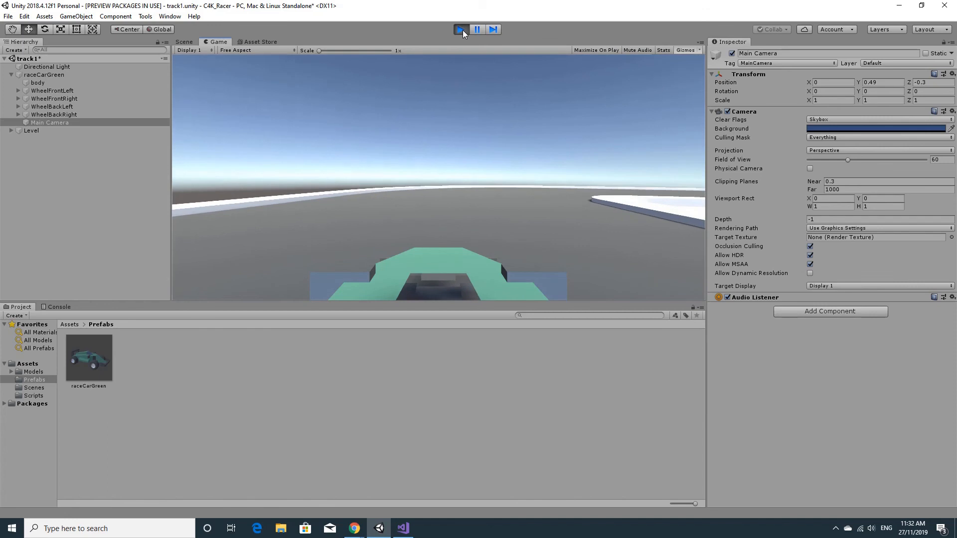
{"action": "key", "text": "Right"}
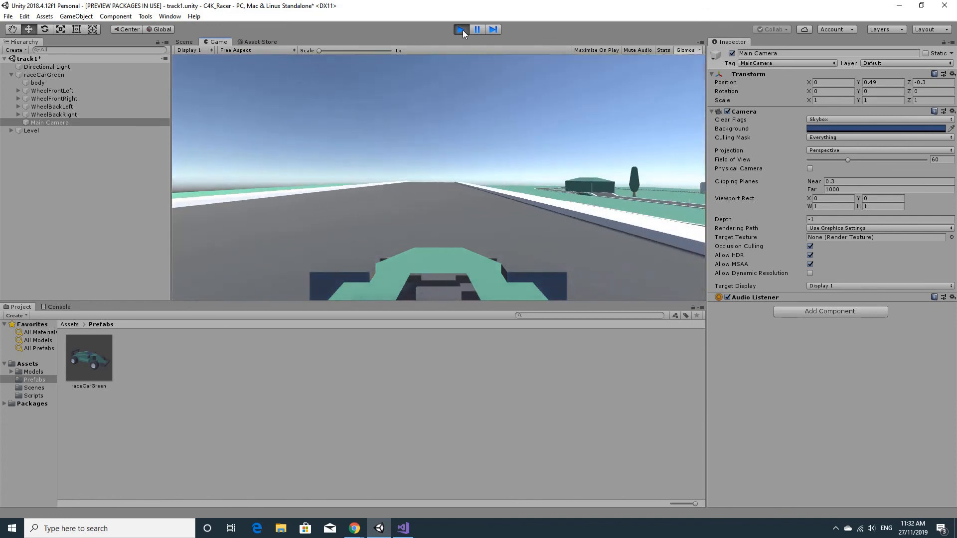
{"action": "key", "text": "Right"}
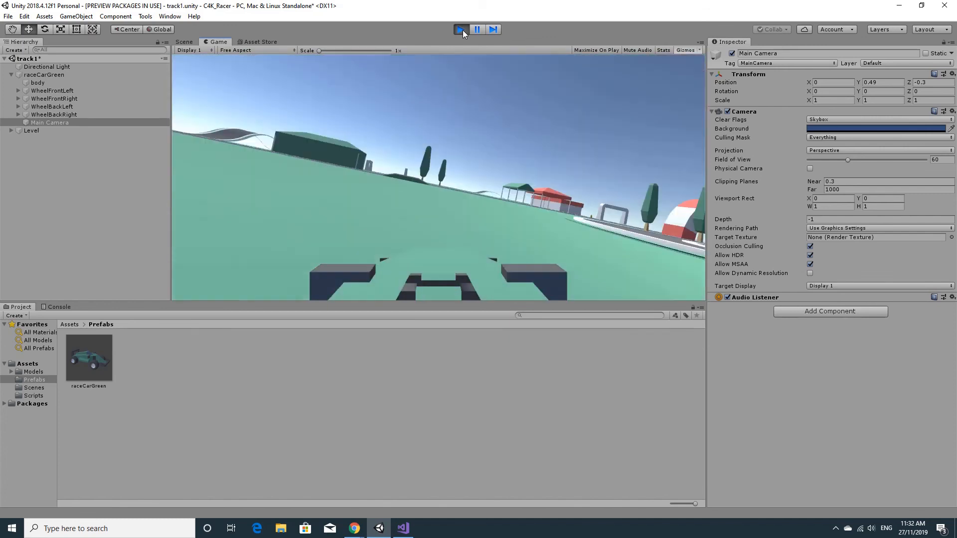
{"action": "left_click", "coordinate": [462, 29]}
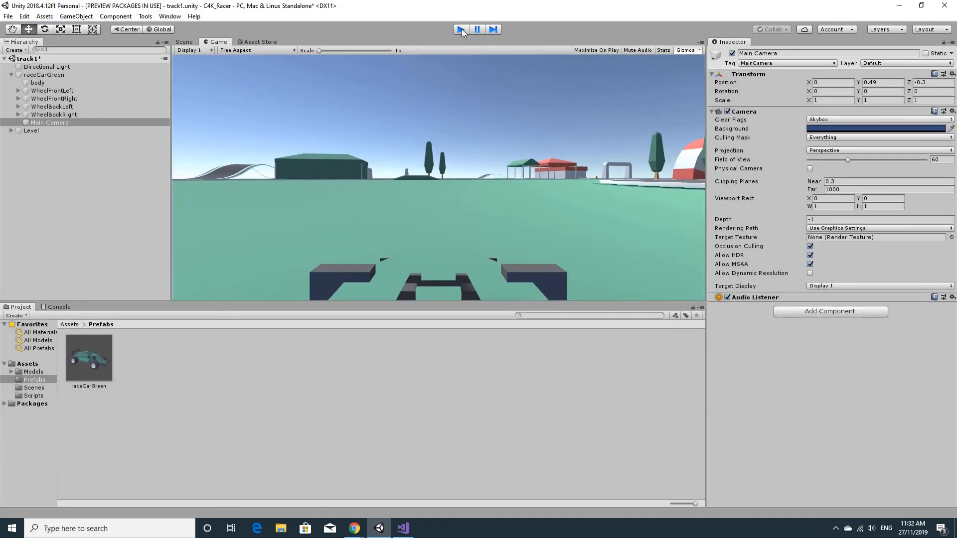